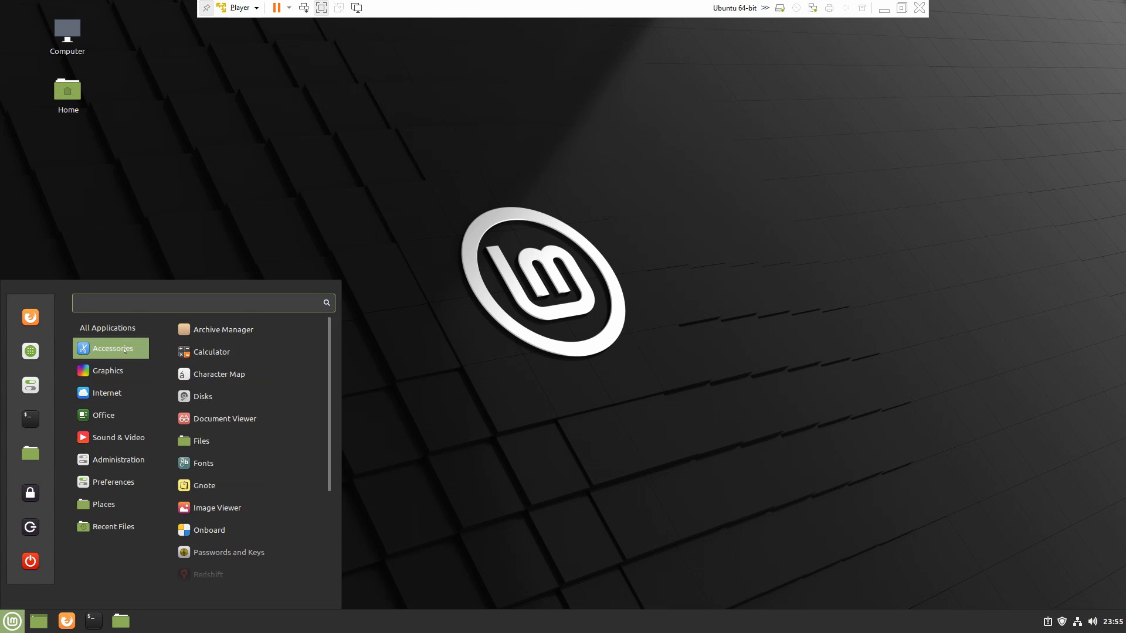
# - Open the Calculator and choose the plain green Linux Mint wallpaper in the Backgrounds settings
pyautogui.click(210, 350)
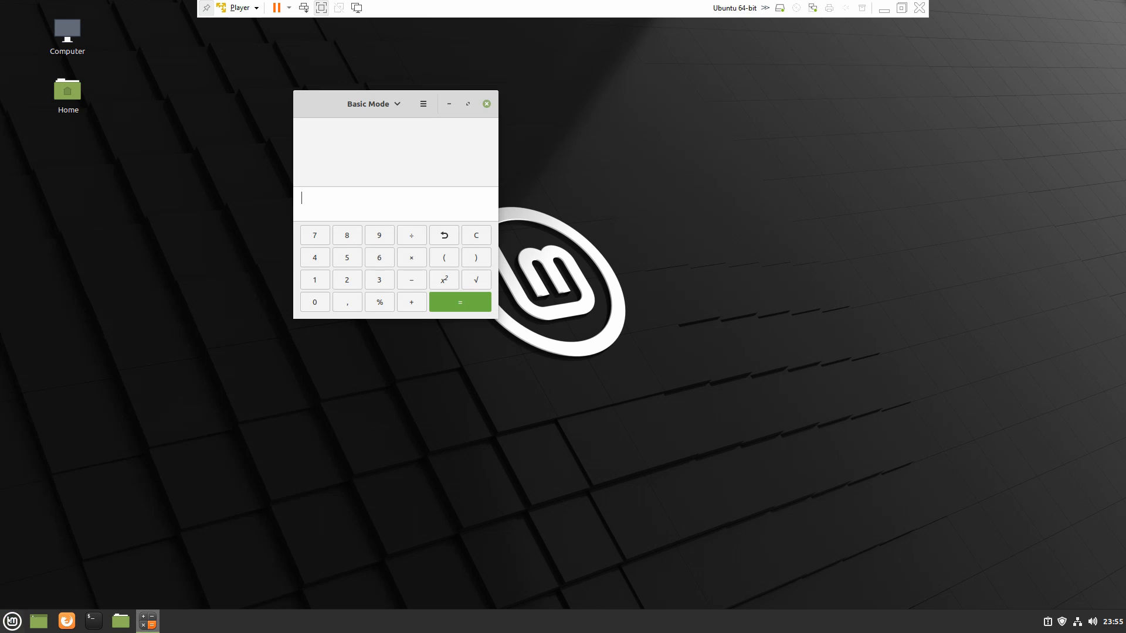
pyautogui.click(9, 621)
pyautogui.moveTo(128, 482)
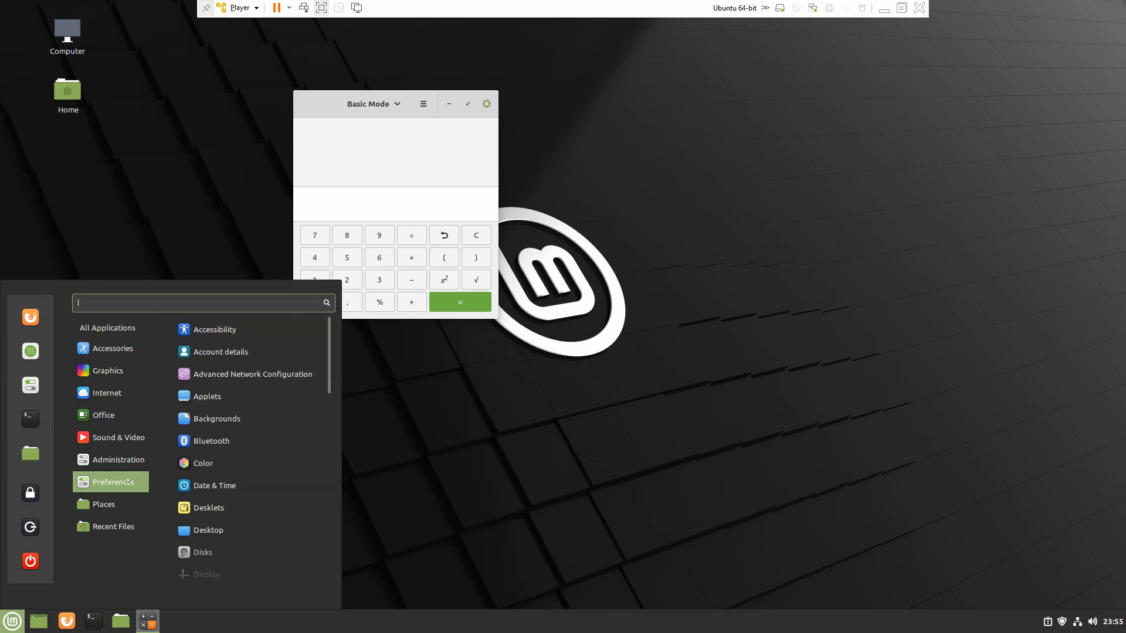
pyautogui.click(217, 419)
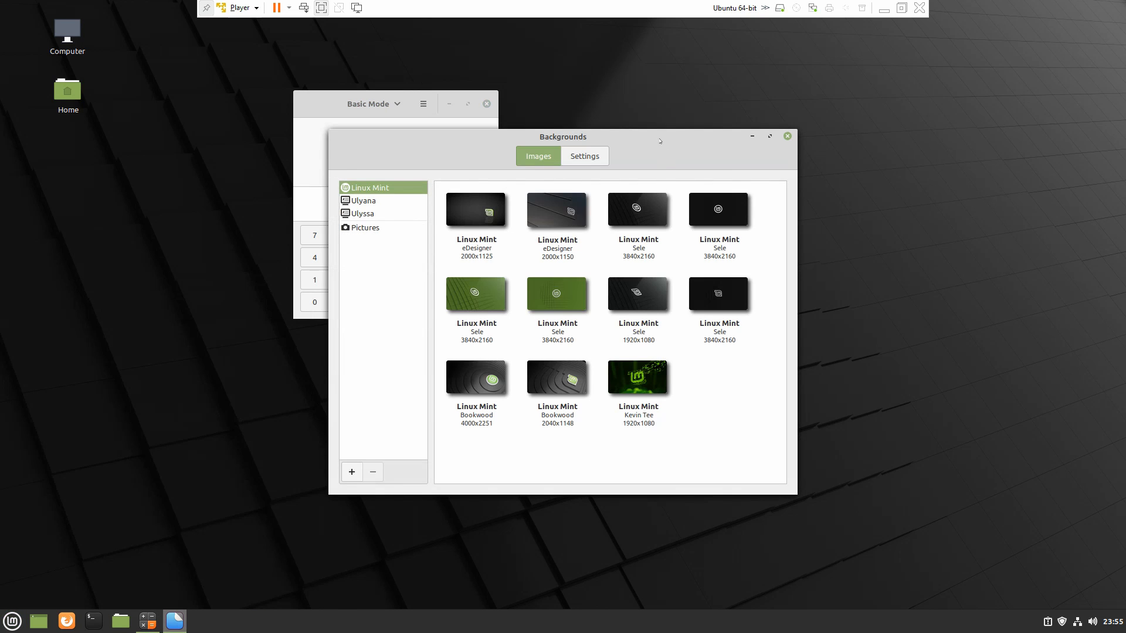
pyautogui.moveTo(659, 141); pyautogui.dragTo(832, 206)
pyautogui.click(727, 371)
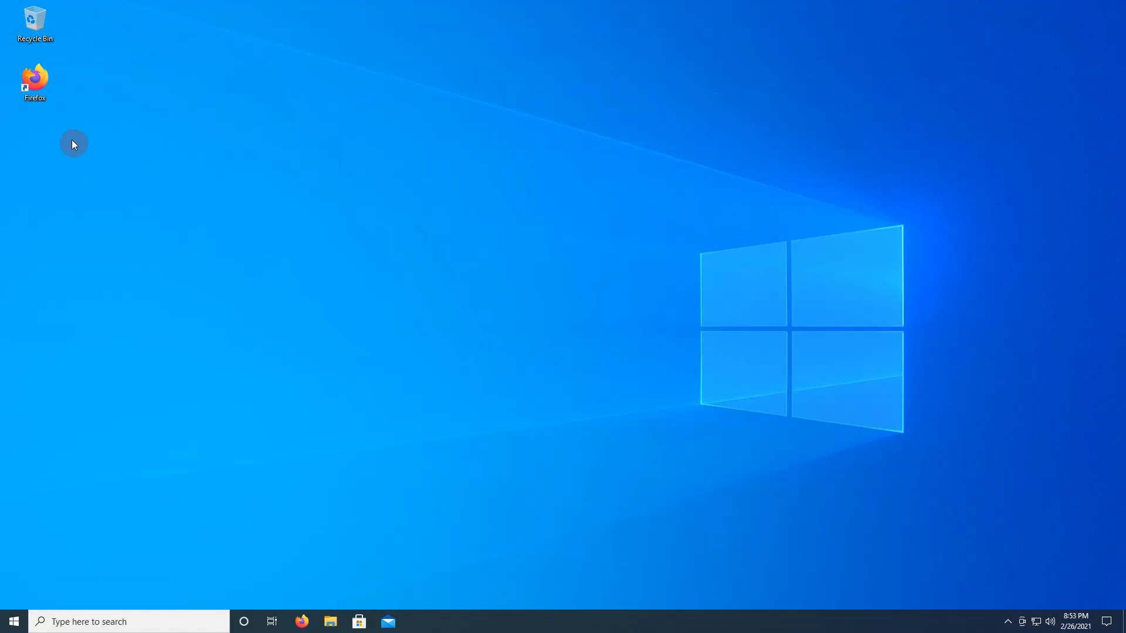
# - Open Firefox from the Windows desktop and load distrowatch.org in a maximized window
pyautogui.doubleClick(35, 79)
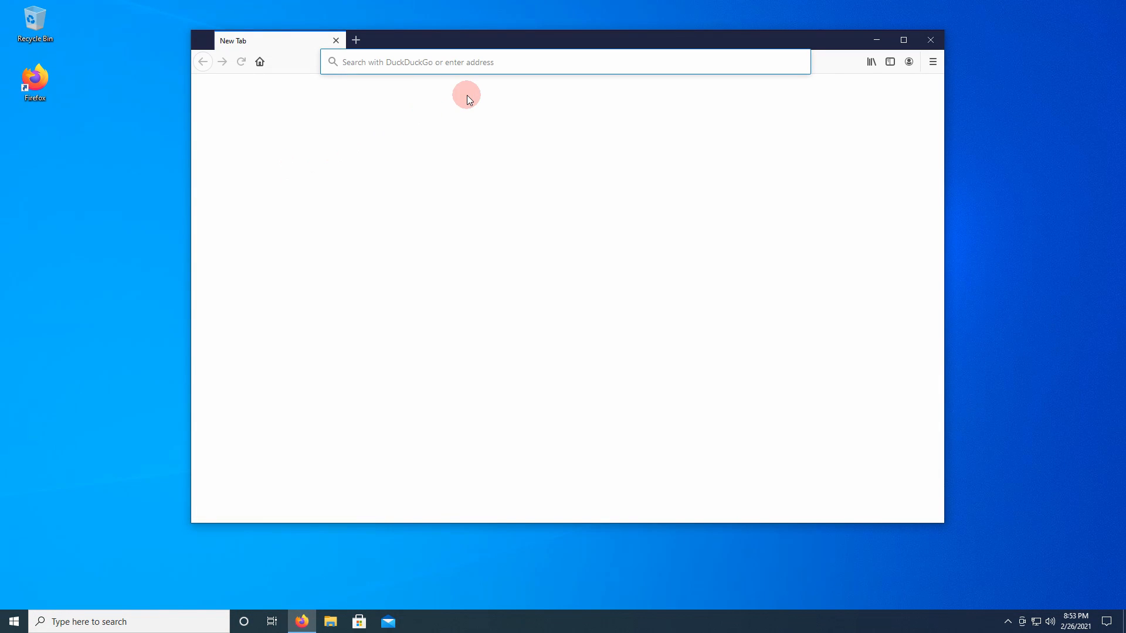
pyautogui.write('distro')
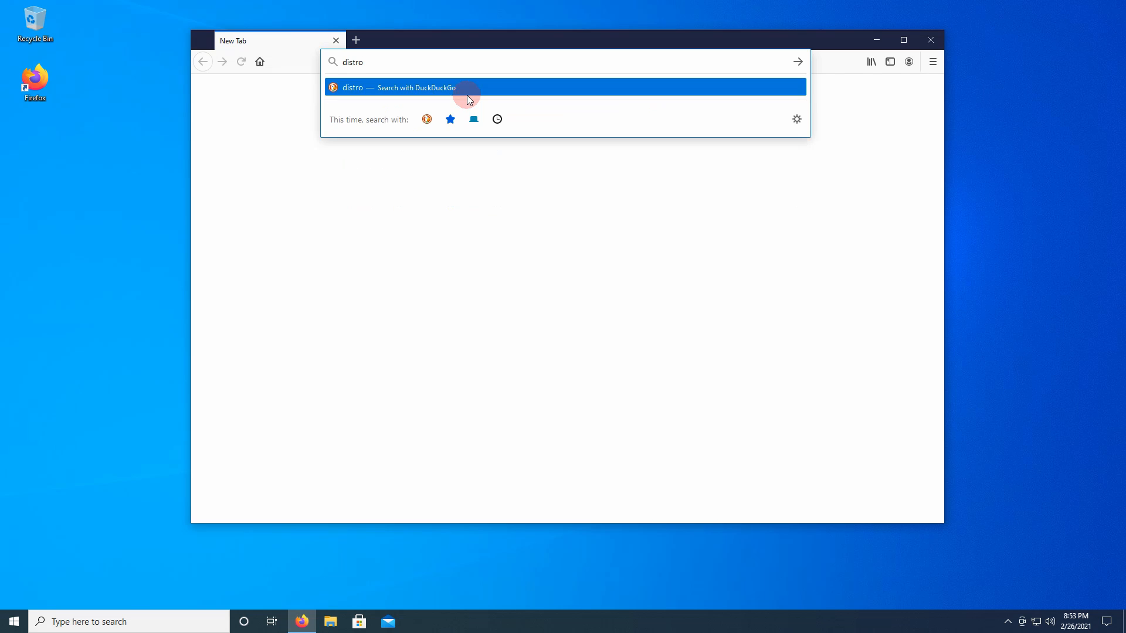
pyautogui.write('watch.org')
pyautogui.press('Return')
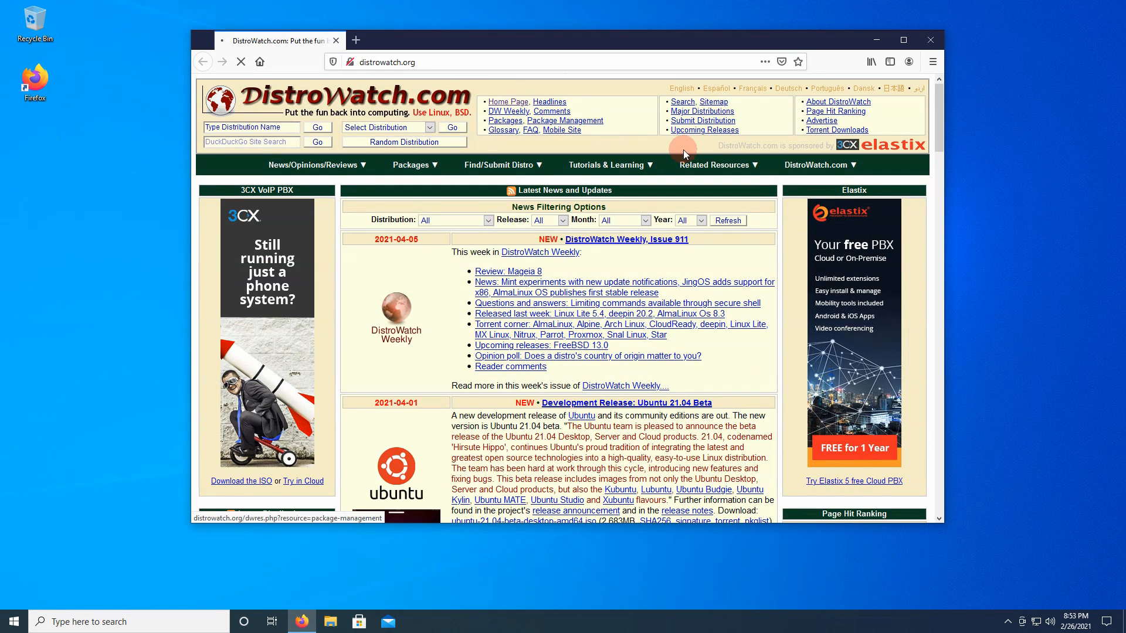
pyautogui.click(904, 40)
# - Open the Mint distribution page from DistroWatch's Page Hit Ranking
pyautogui.scroll(-3, 879, 162)
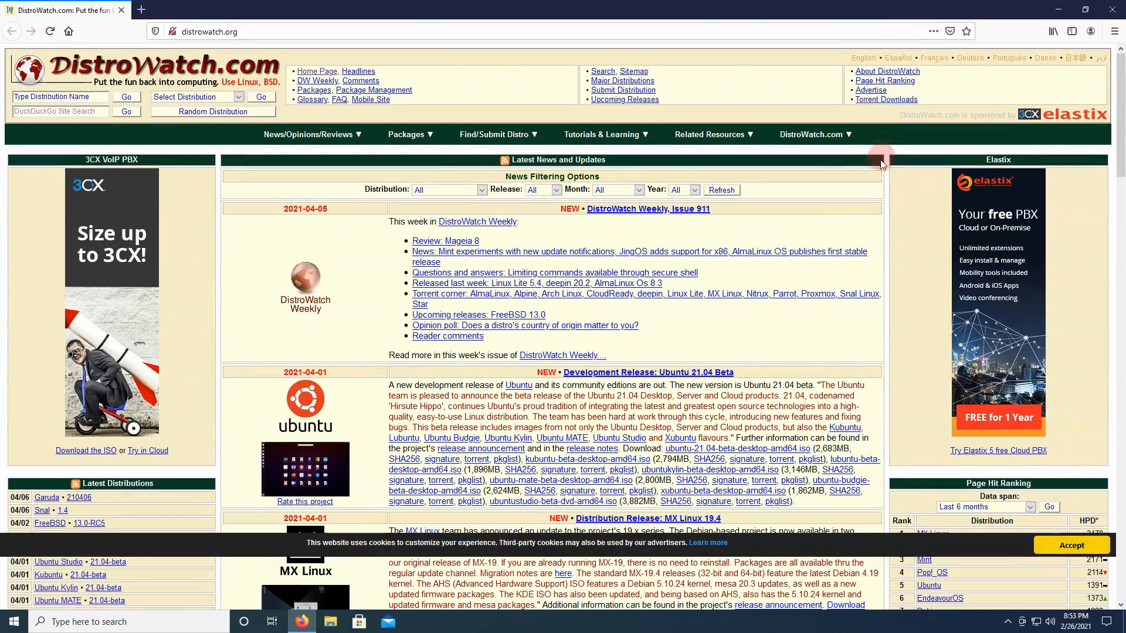
pyautogui.scroll(-5, 880, 162)
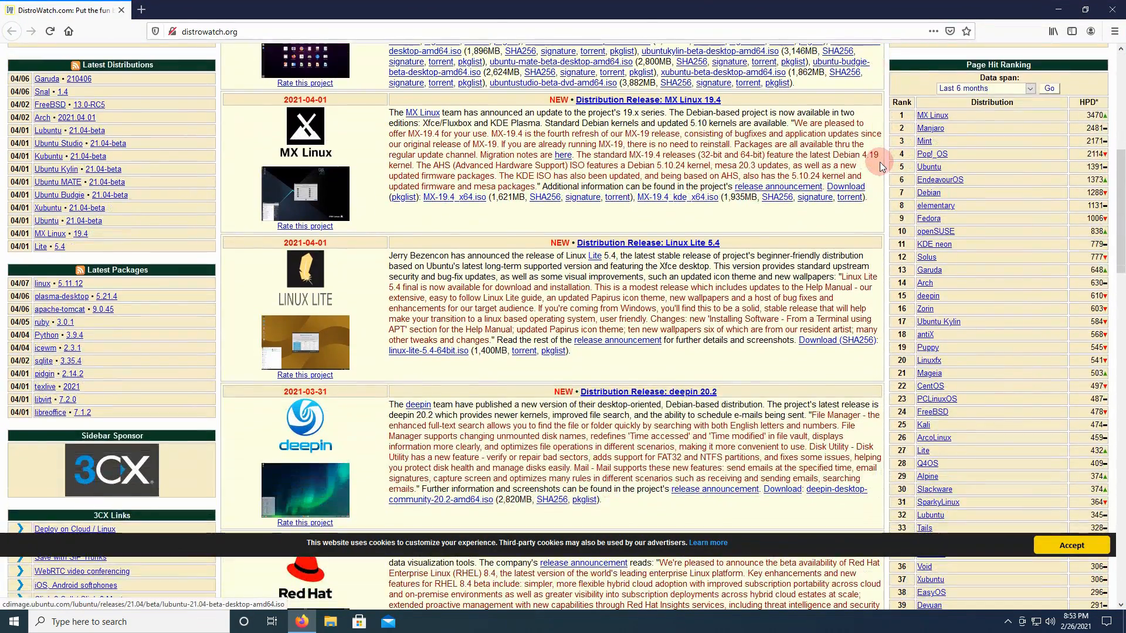
pyautogui.scroll(1, 880, 164)
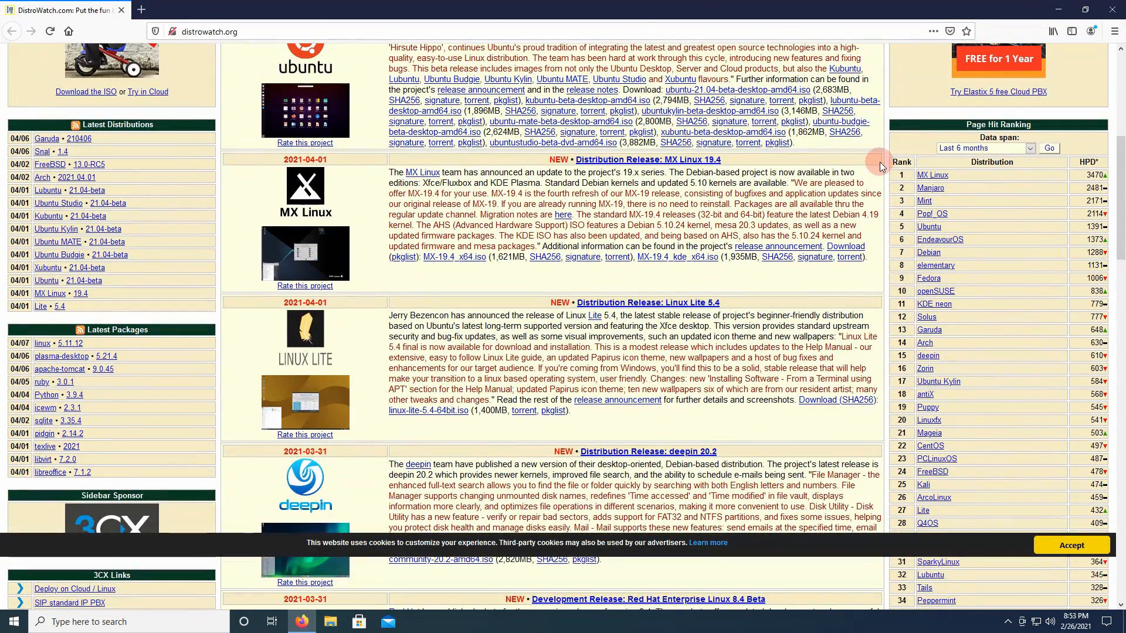
pyautogui.click(925, 202)
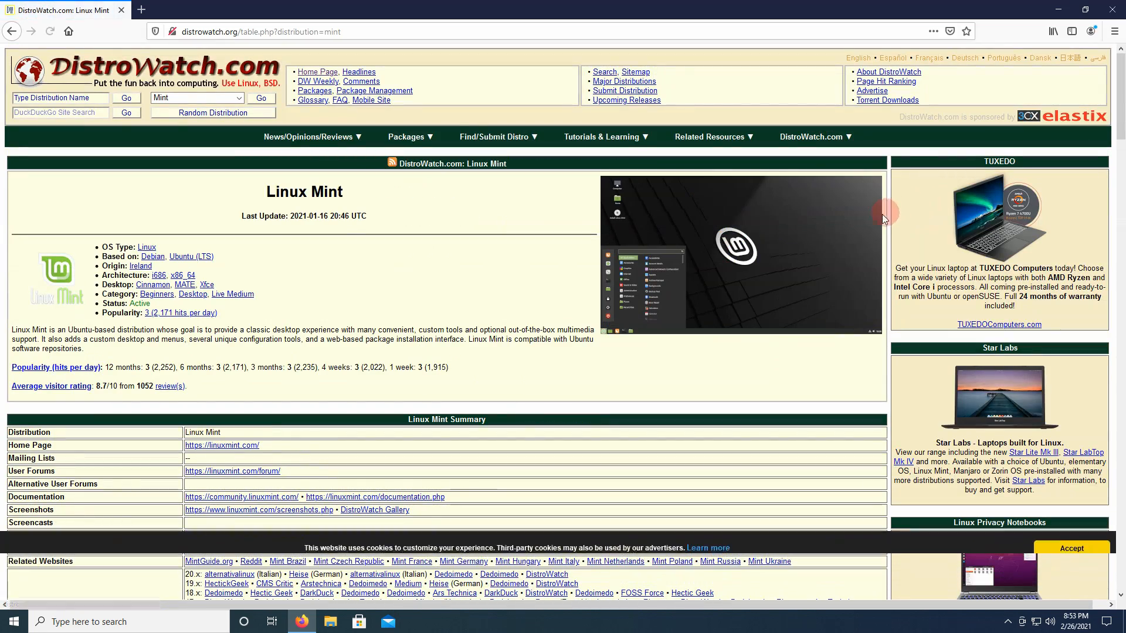
# - Go to the official Linux Mint download page linked in the summary and choose the Cinnamon edition
pyautogui.scroll(-6, 866, 223)
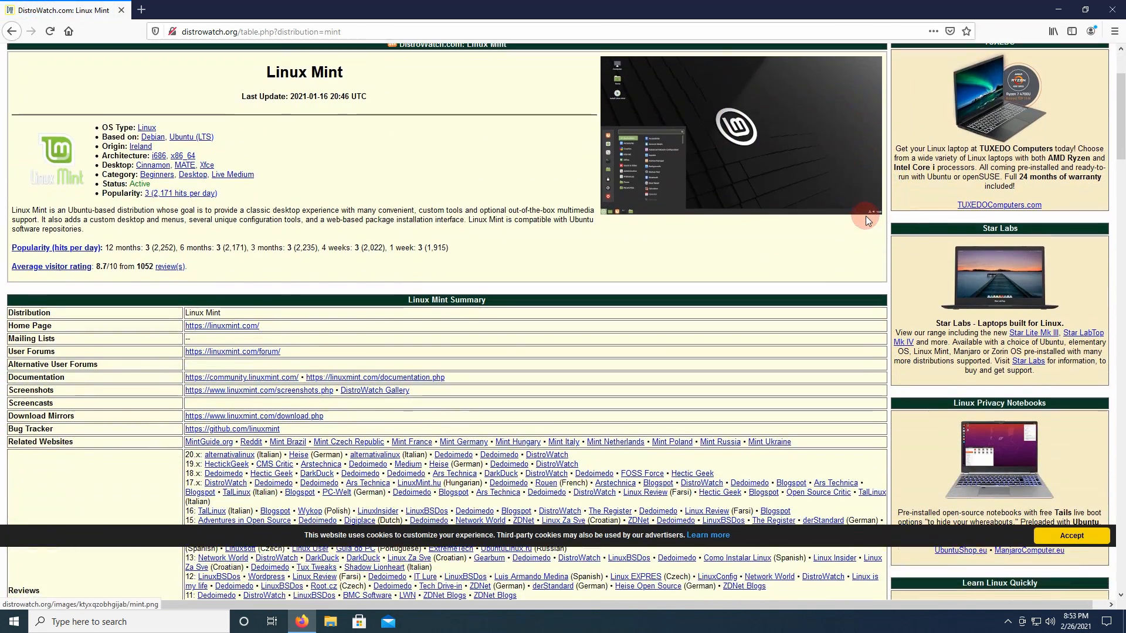
pyautogui.scroll(-1, 866, 221)
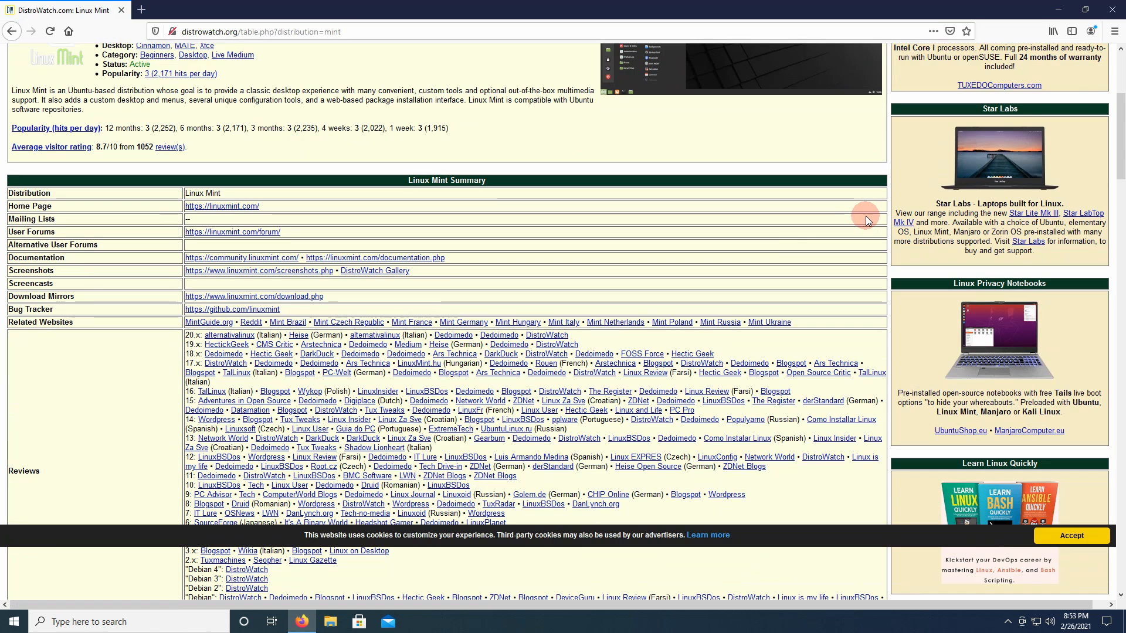
pyautogui.click(300, 297)
pyautogui.scroll(-3, 300, 304)
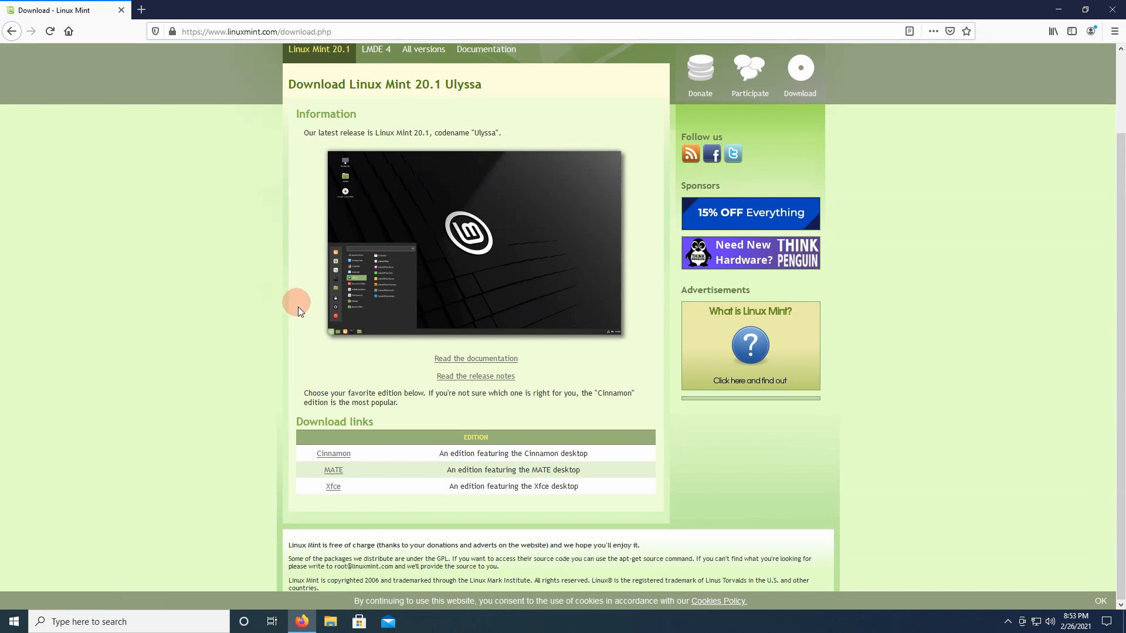
pyautogui.click(342, 456)
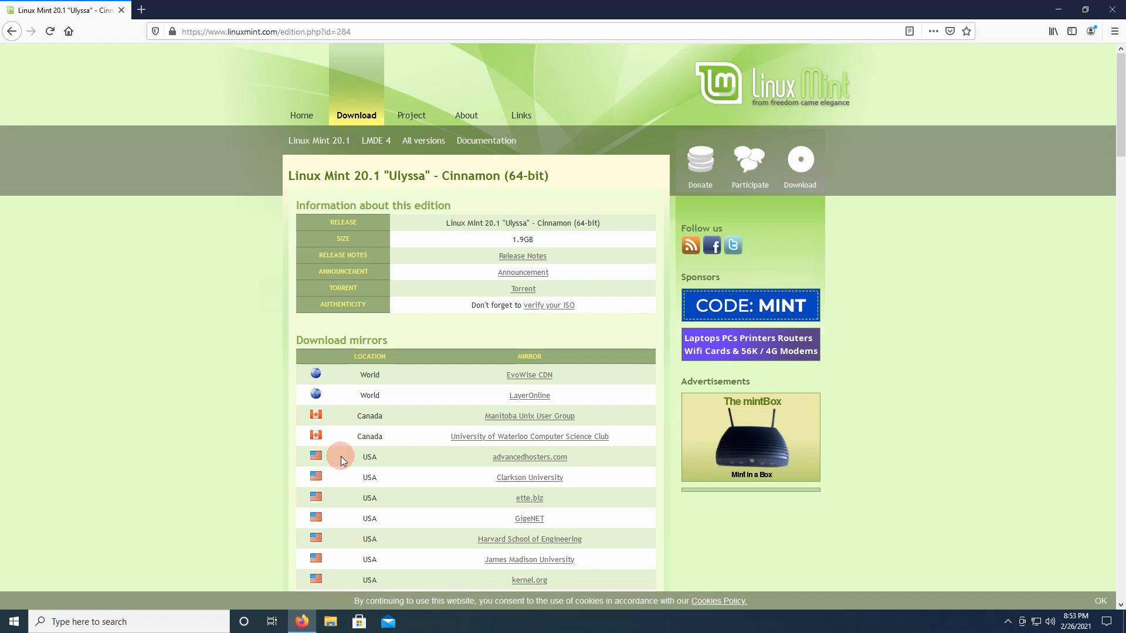
# - Download linuxmint-20.1-cinnamon-64bit.iso from the EvoWise CDN mirror and show the saved file in its containing folder
pyautogui.scroll(-5, 340, 456)
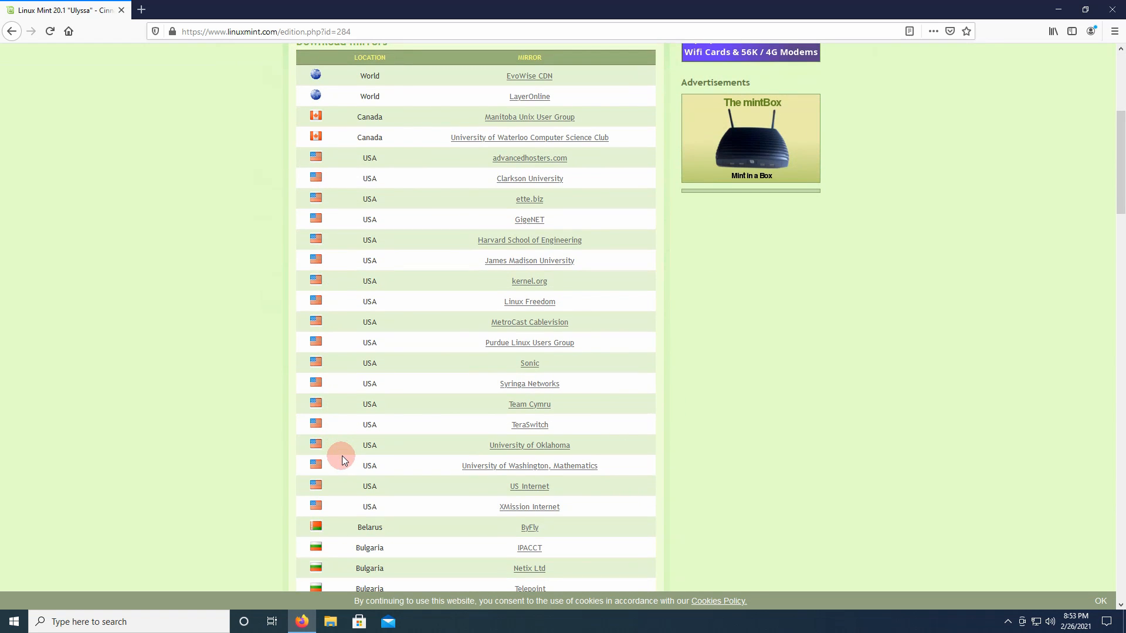
pyautogui.click(552, 82)
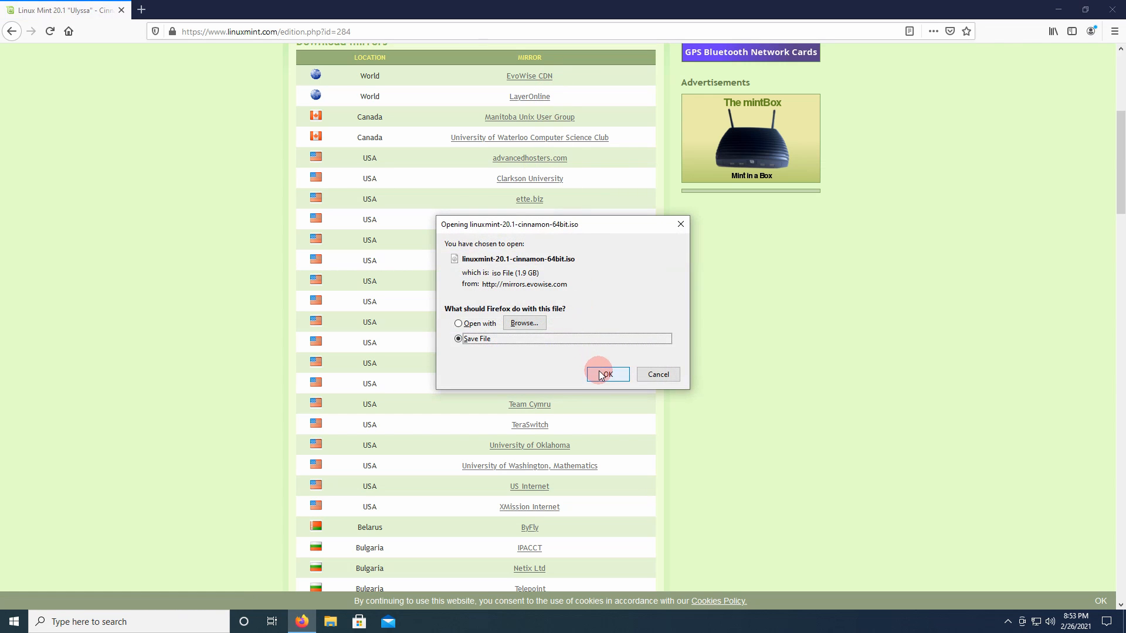
pyautogui.click(607, 374)
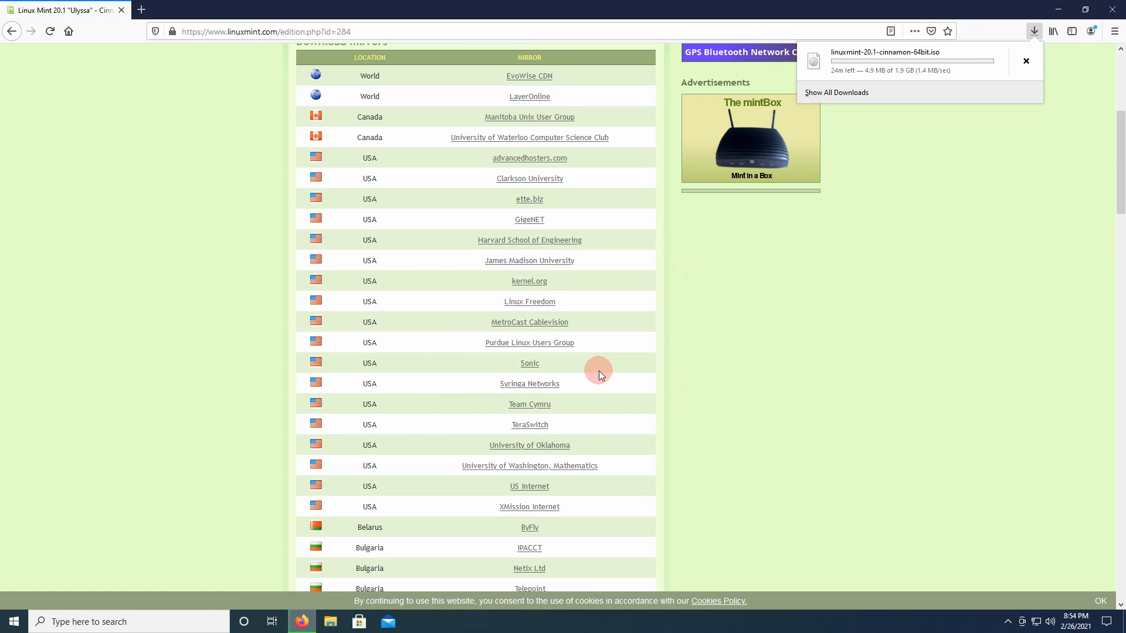
pyautogui.click(600, 372)
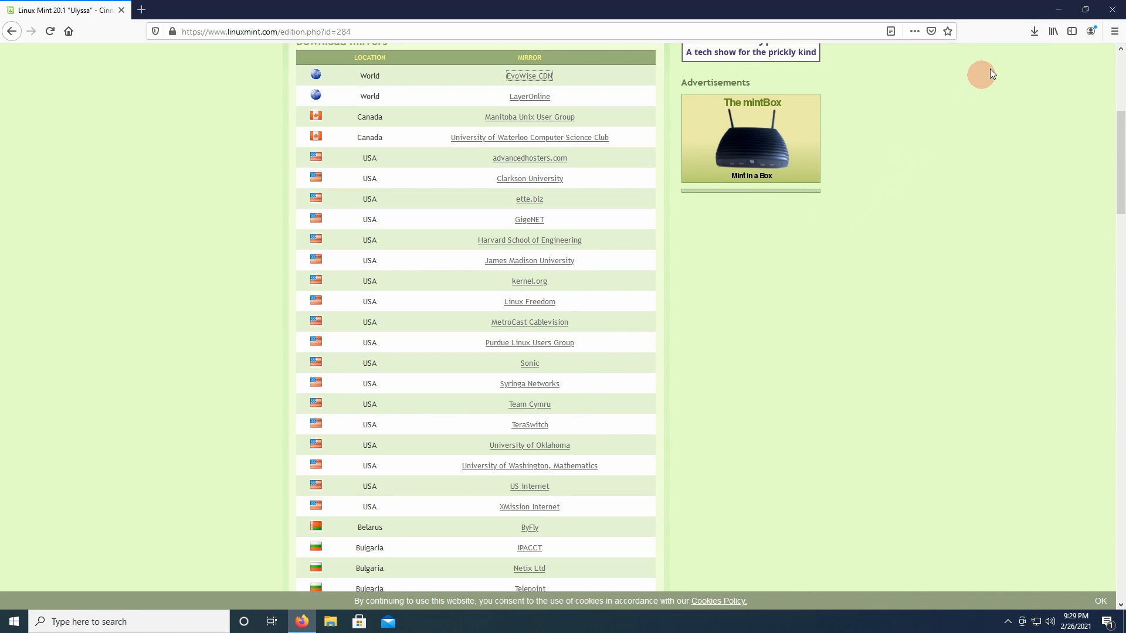
pyautogui.click(1035, 38)
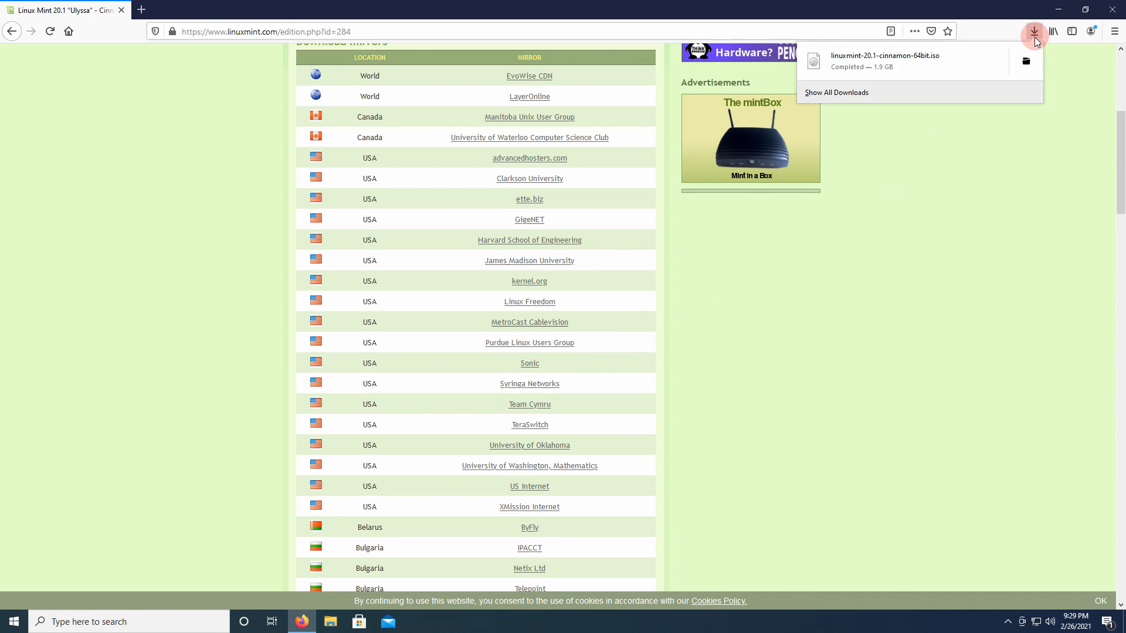
pyautogui.click(1026, 66)
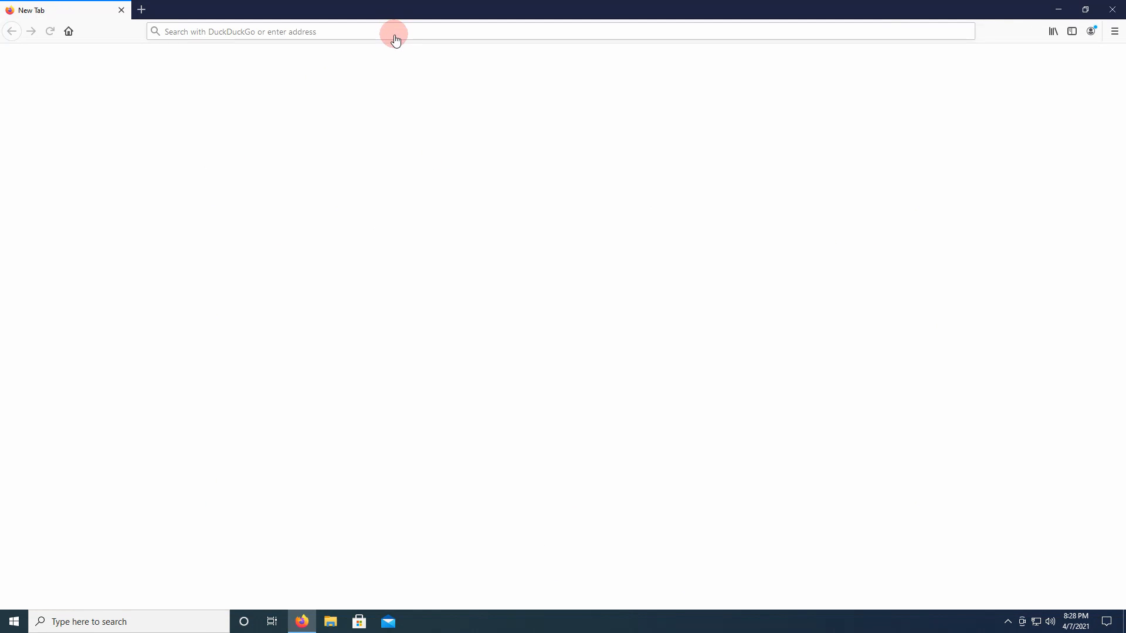
# - Search the web for "vmware player download"
pyautogui.click(395, 34)
pyautogui.write('v')
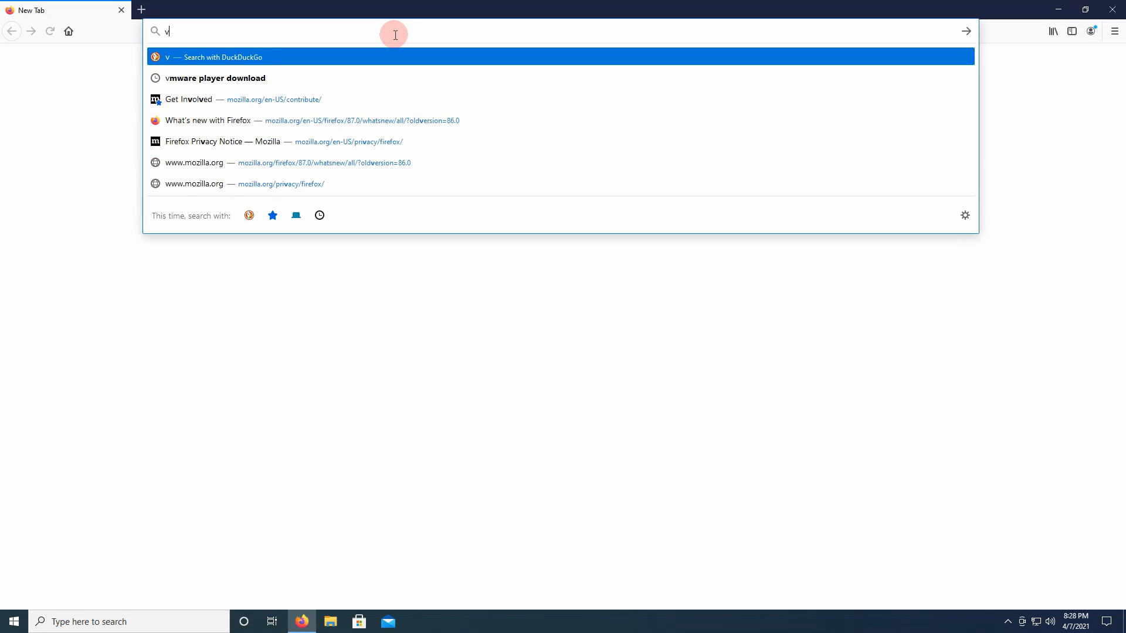
pyautogui.write('mware pl')
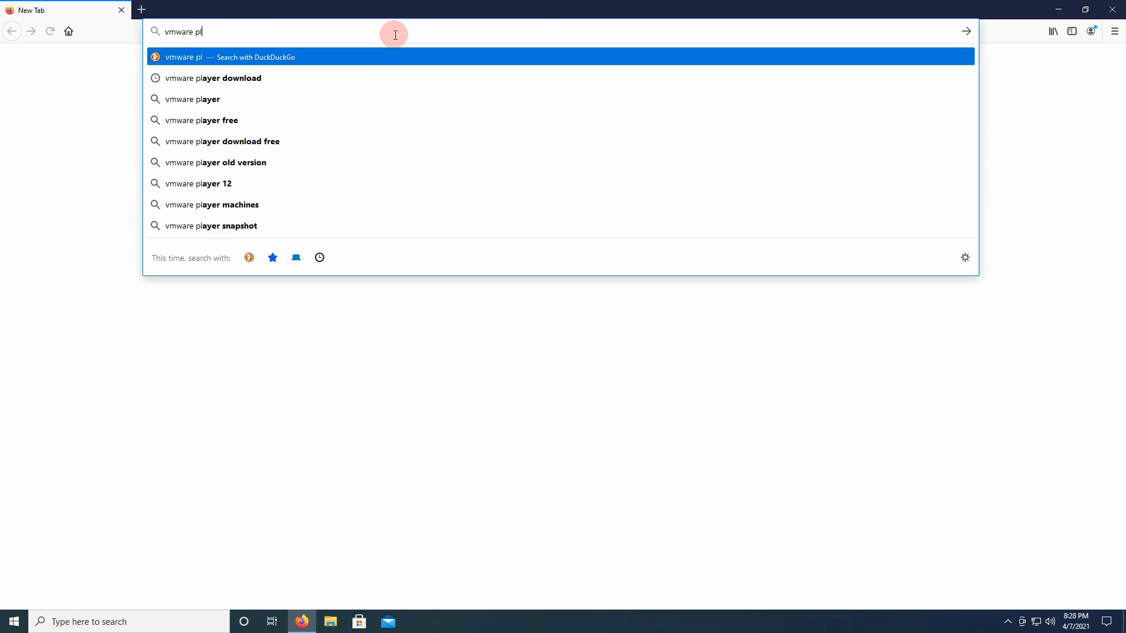
pyautogui.write('ae')
pyautogui.press('BackSpace')
pyautogui.write('e')
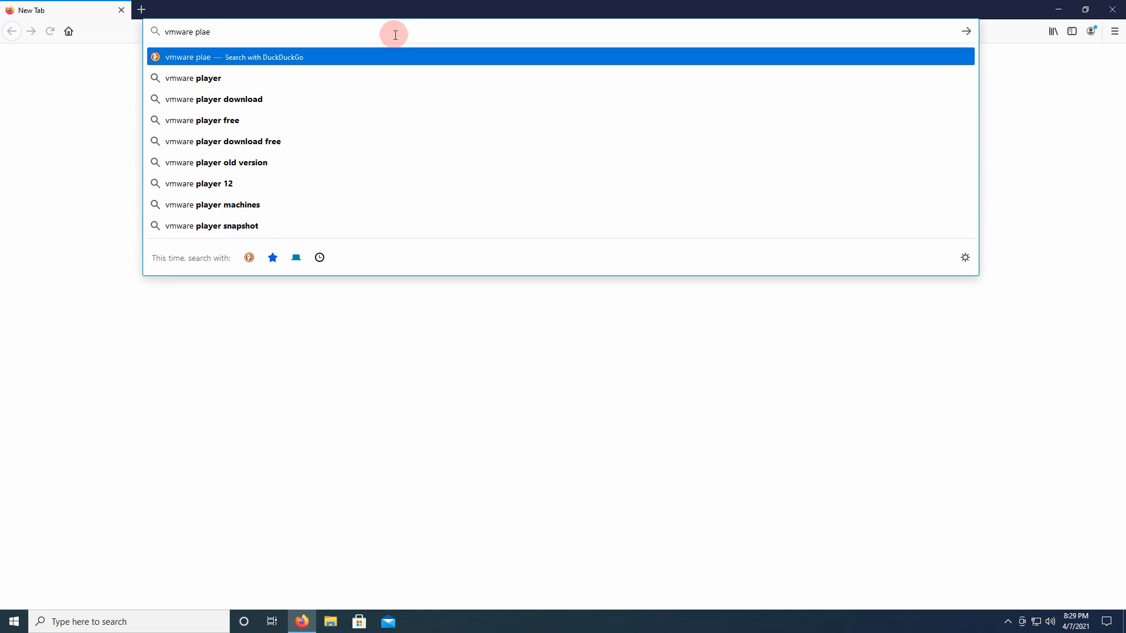
pyautogui.press('BackSpace')
pyautogui.write('yer download')
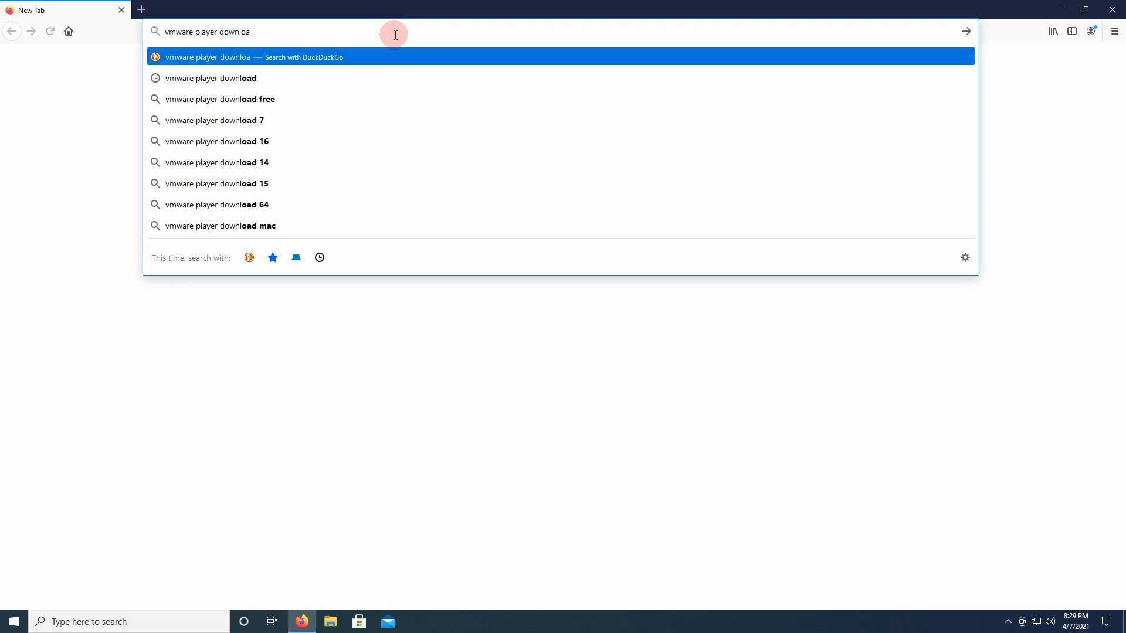
pyautogui.press('Return')
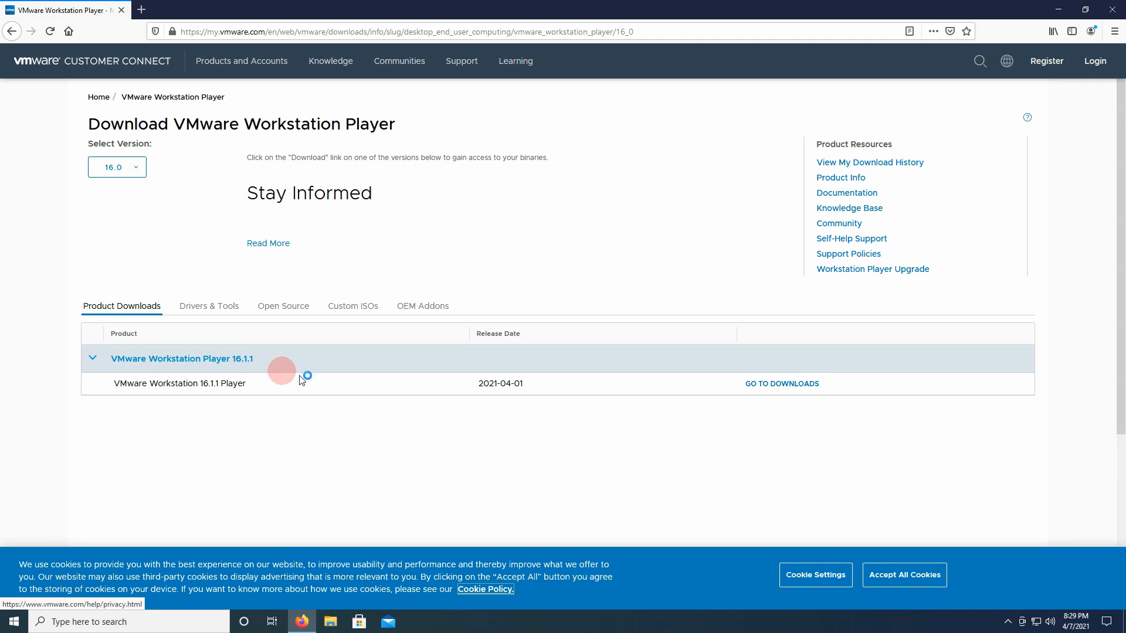
# - Download VMware Workstation 16.1.1 Player for Windows 64-bit and save the installer file
pyautogui.click(786, 383)
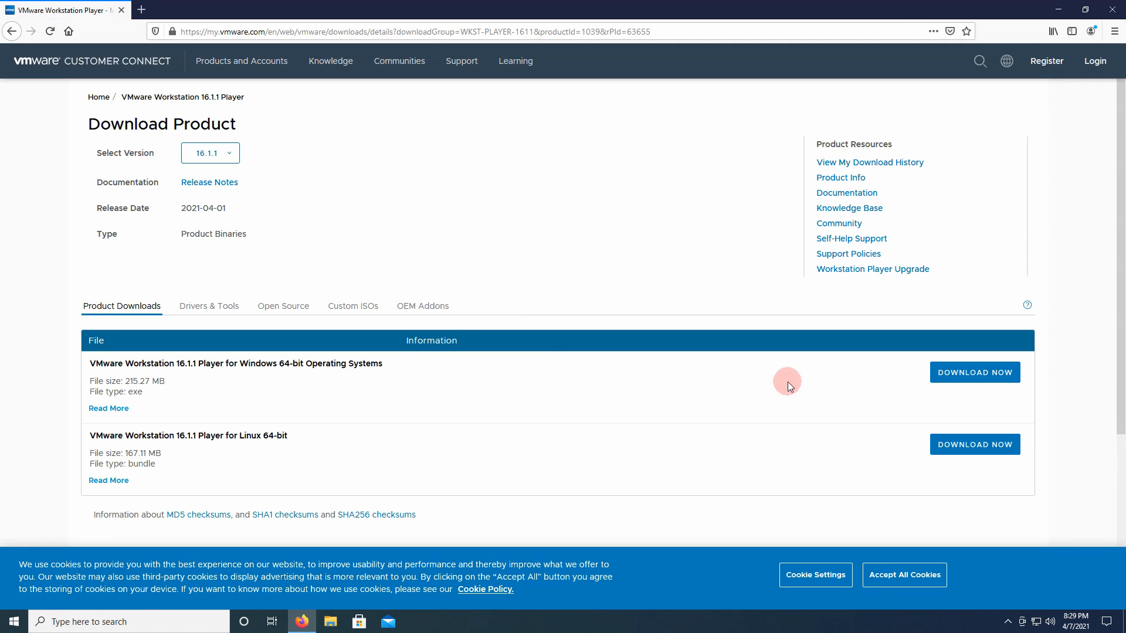
pyautogui.click(969, 374)
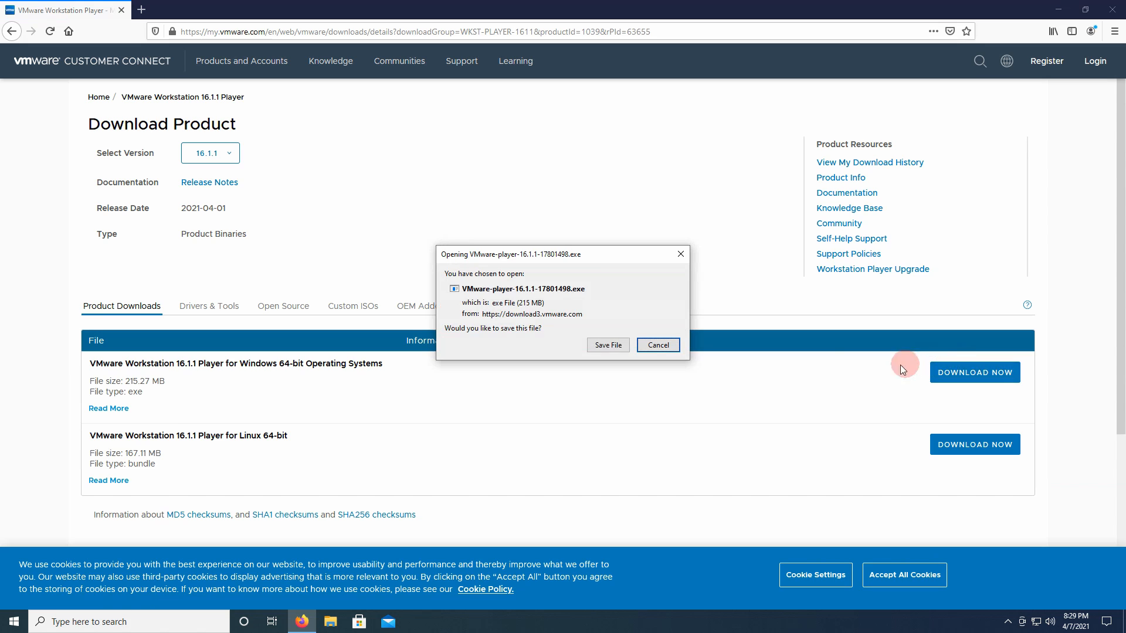
pyautogui.click(605, 348)
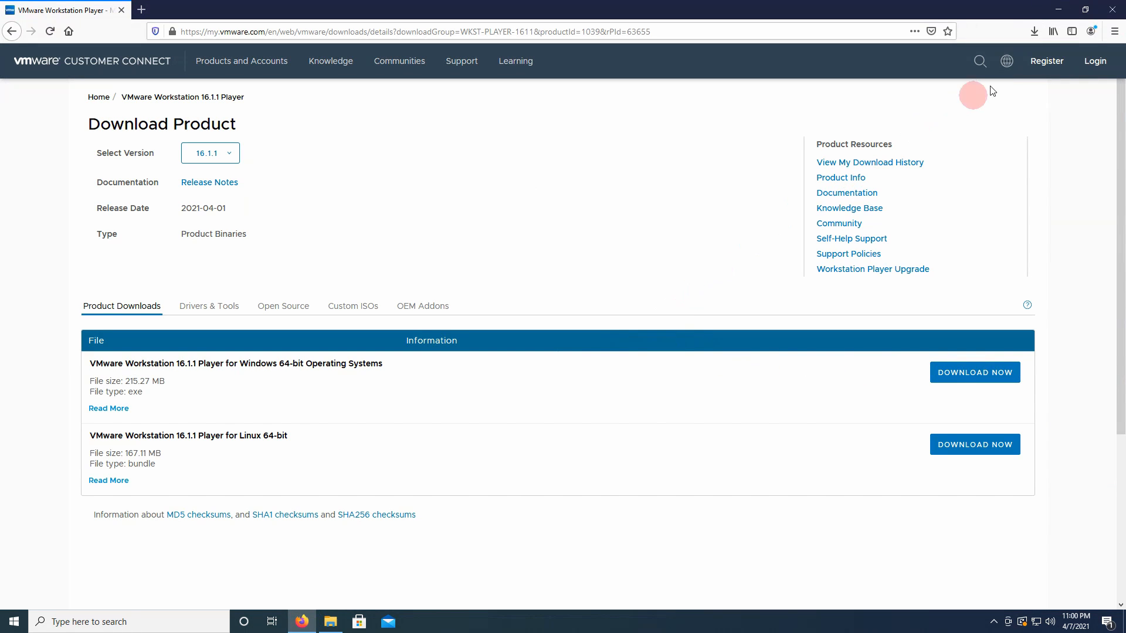
# - Run the downloaded VMware Player installer from its folder, allowing changes to the device, and minimize the Downloads and browser windows
pyautogui.click(1036, 31)
pyautogui.click(1026, 61)
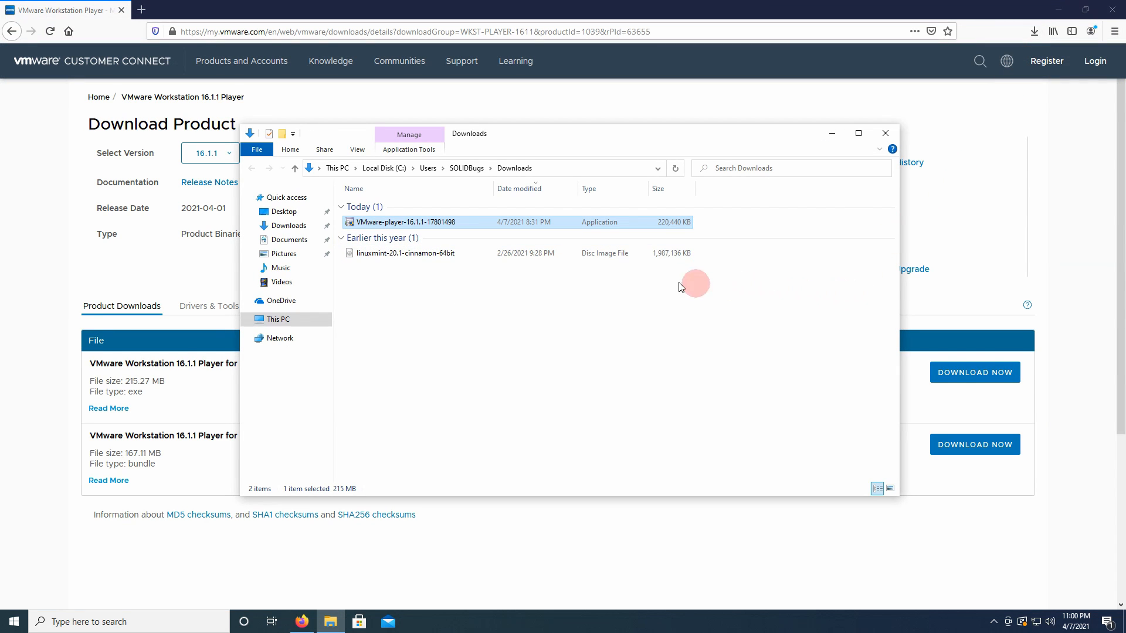
pyautogui.doubleClick(470, 223)
pyautogui.rightClick(469, 224)
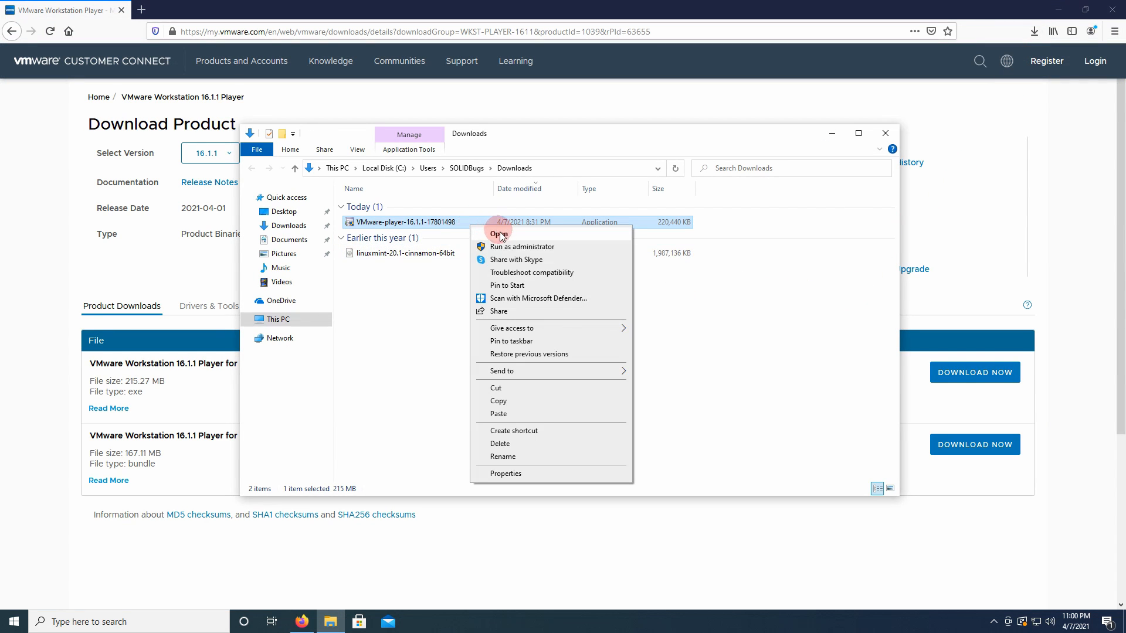
pyautogui.click(554, 235)
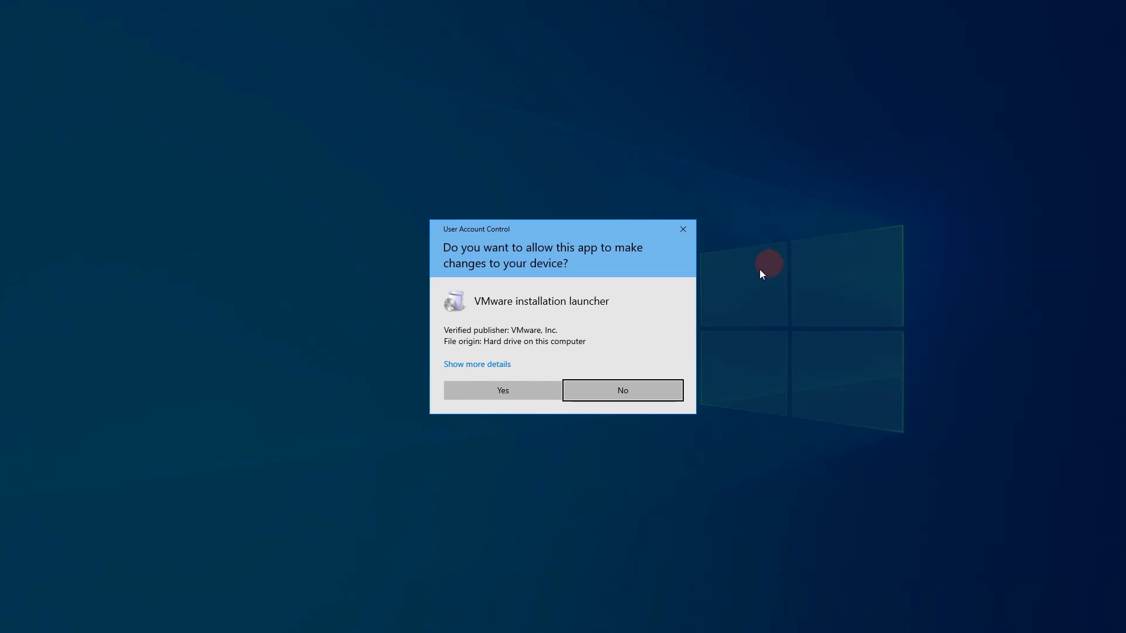
pyautogui.click(529, 386)
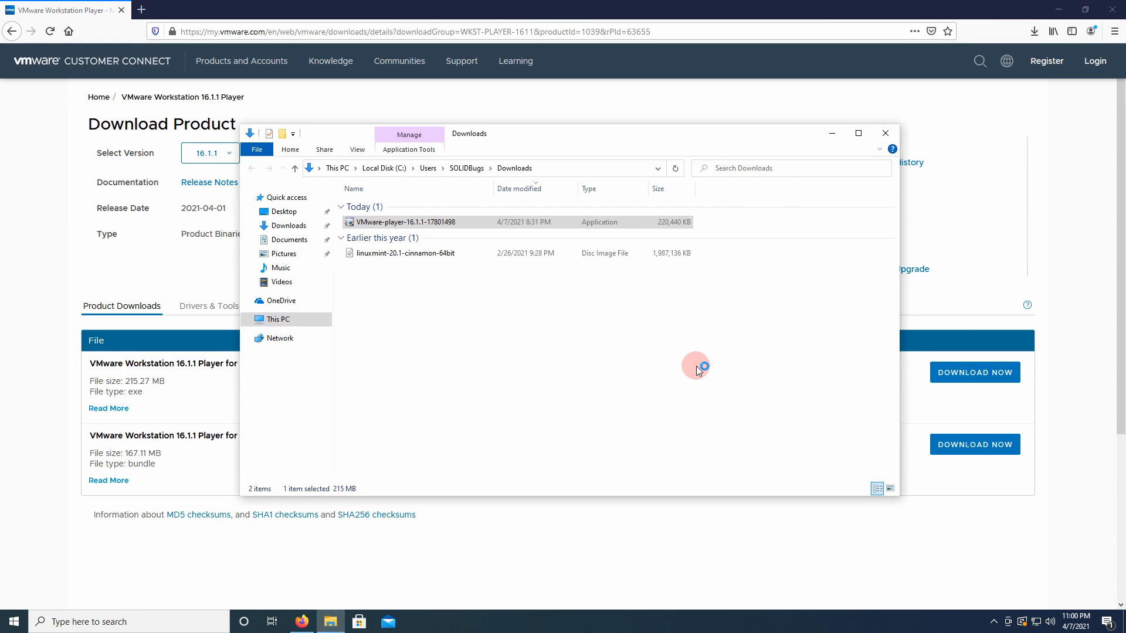
pyautogui.click(835, 135)
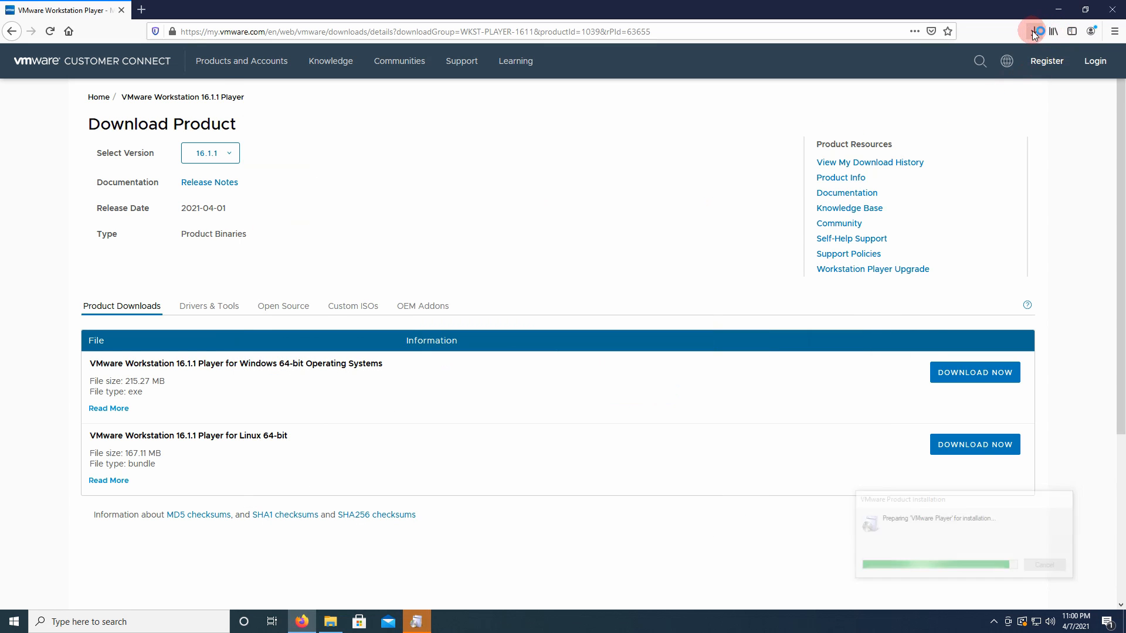
pyautogui.click(1059, 11)
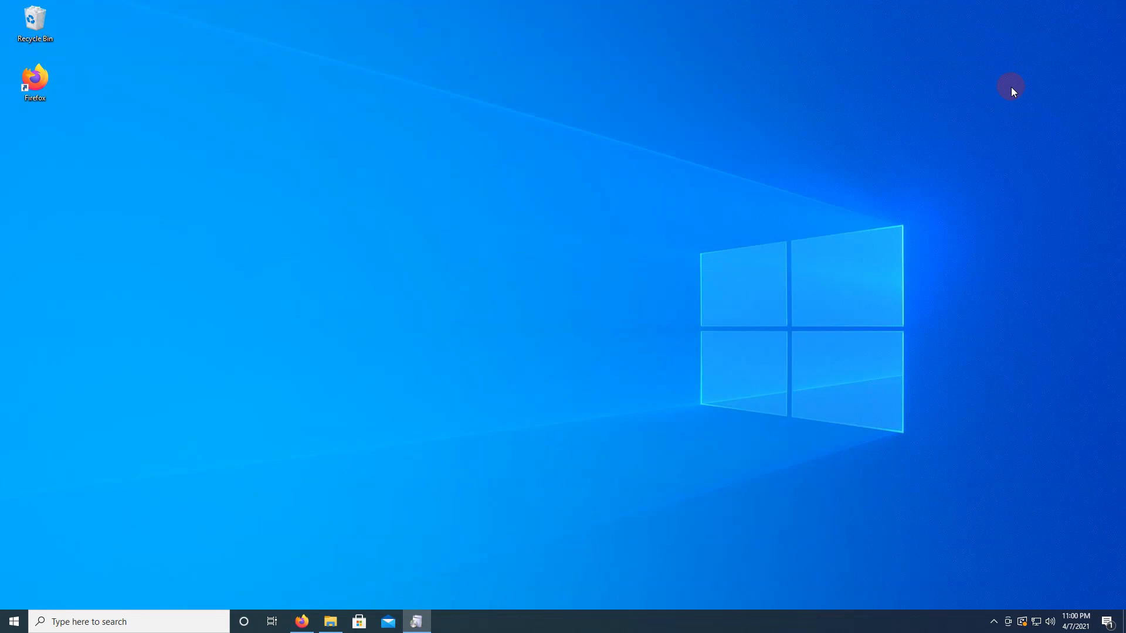
# - Accept the license agreement in the VMware Workstation 16 Player setup and keep the default installation folder and features
pyautogui.click(425, 629)
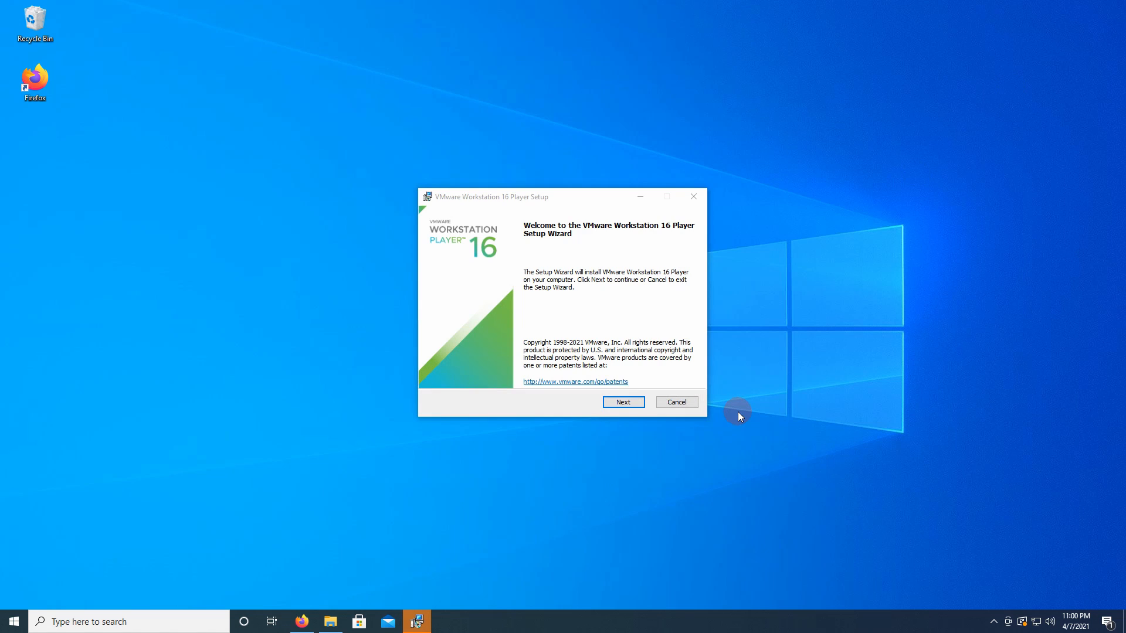
pyautogui.click(632, 399)
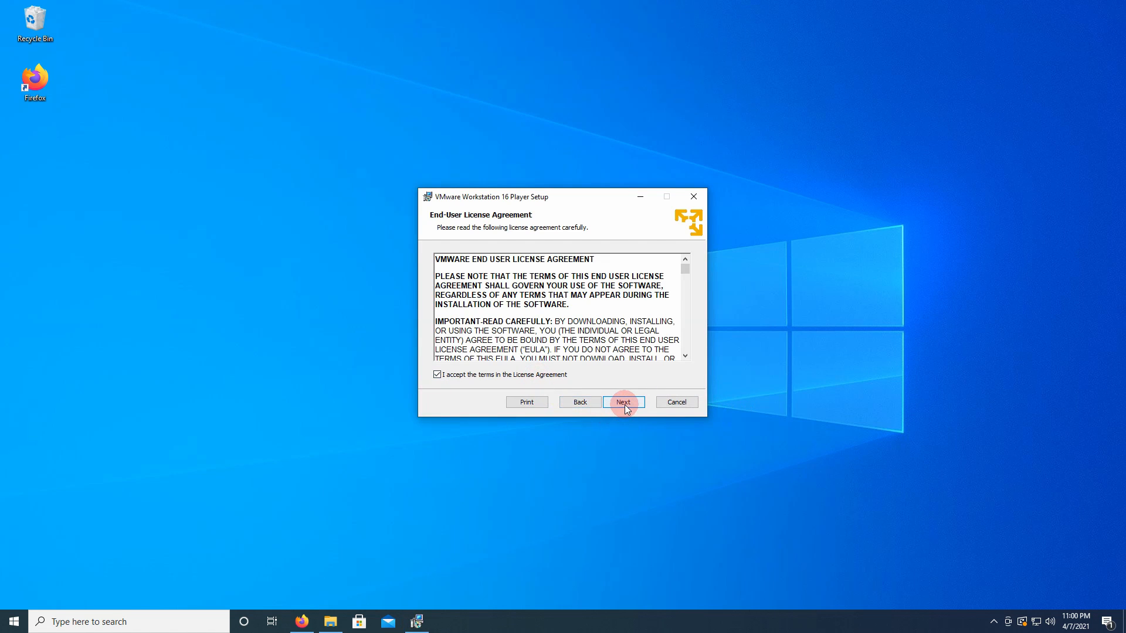
pyautogui.click(624, 403)
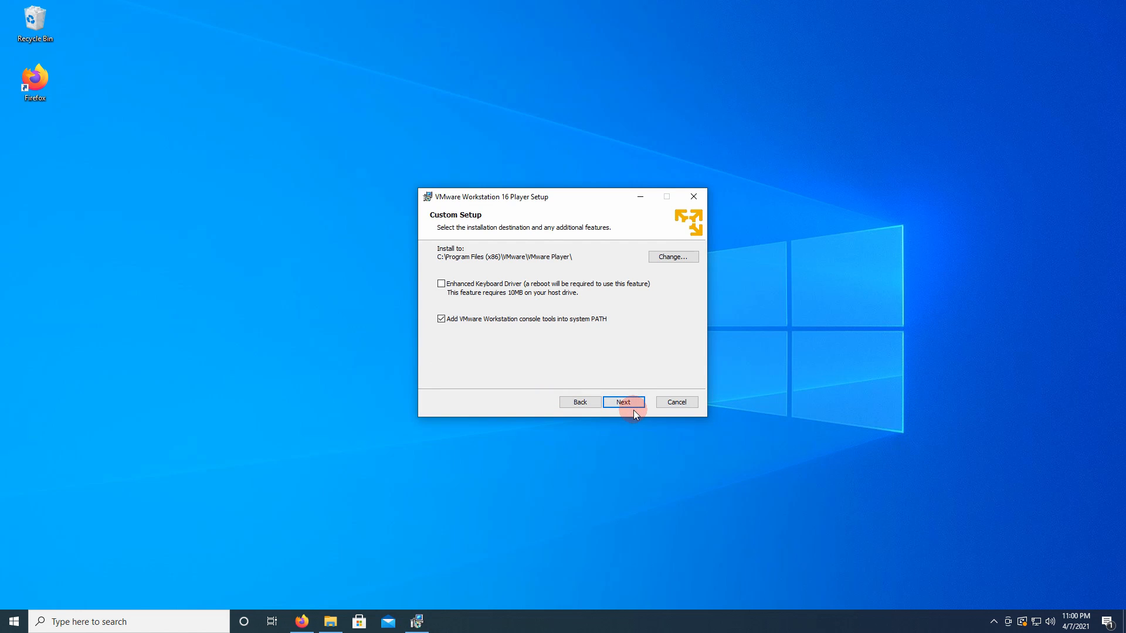
pyautogui.click(635, 404)
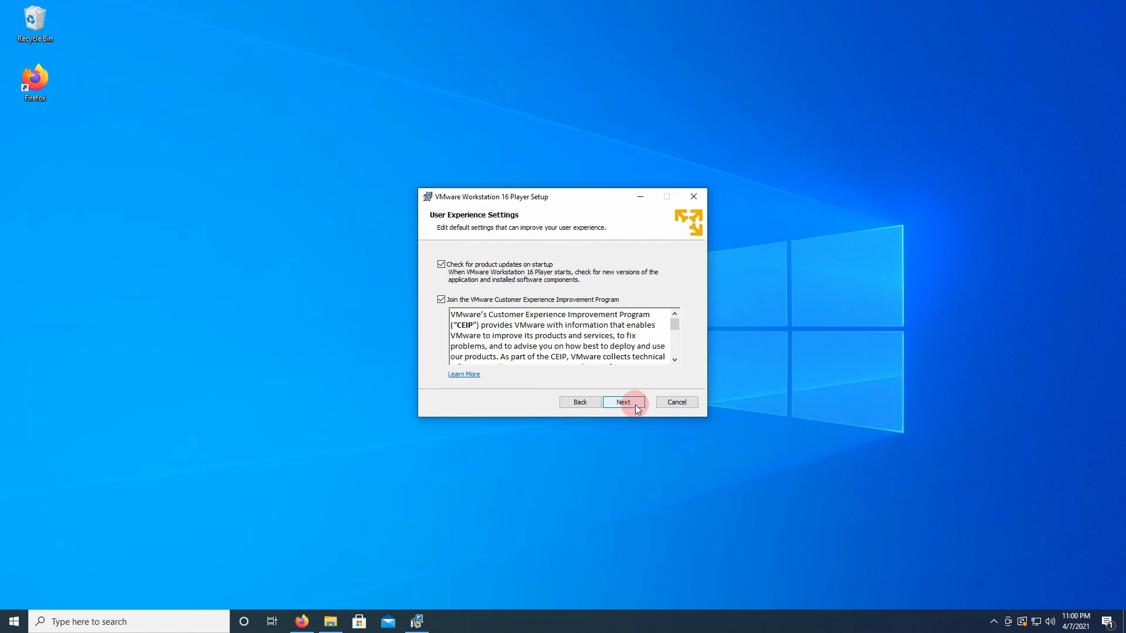
# - Opt out of startup update checks and the Customer Experience Improvement Program, then install with Desktop and Start Menu shortcuts and finish setup
pyautogui.click(596, 299)
pyautogui.click(544, 264)
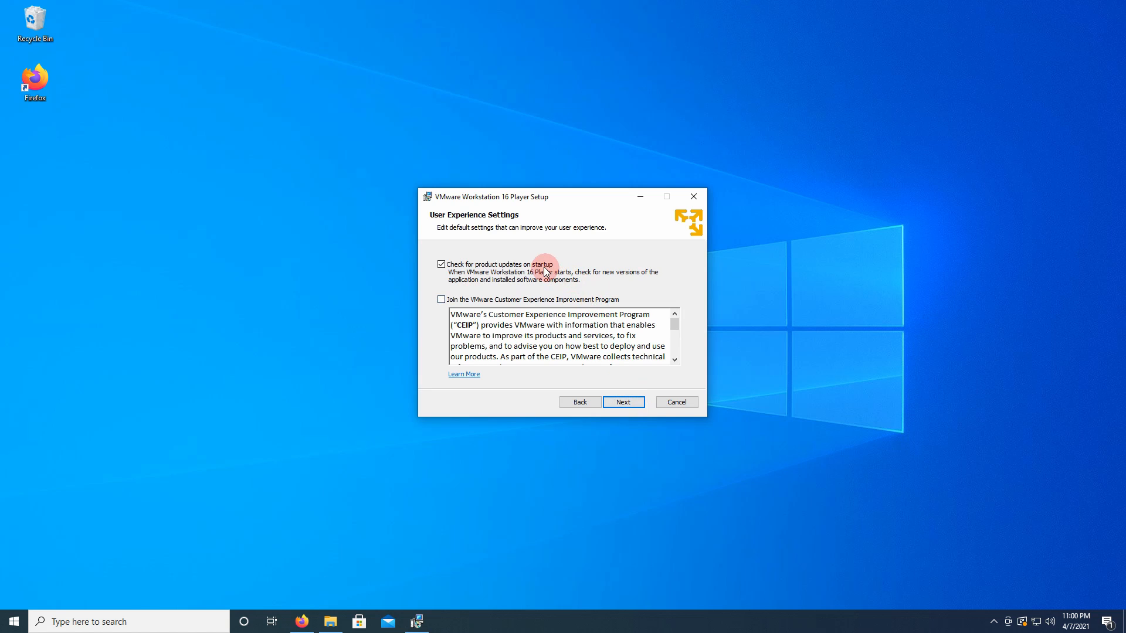
pyautogui.click(639, 405)
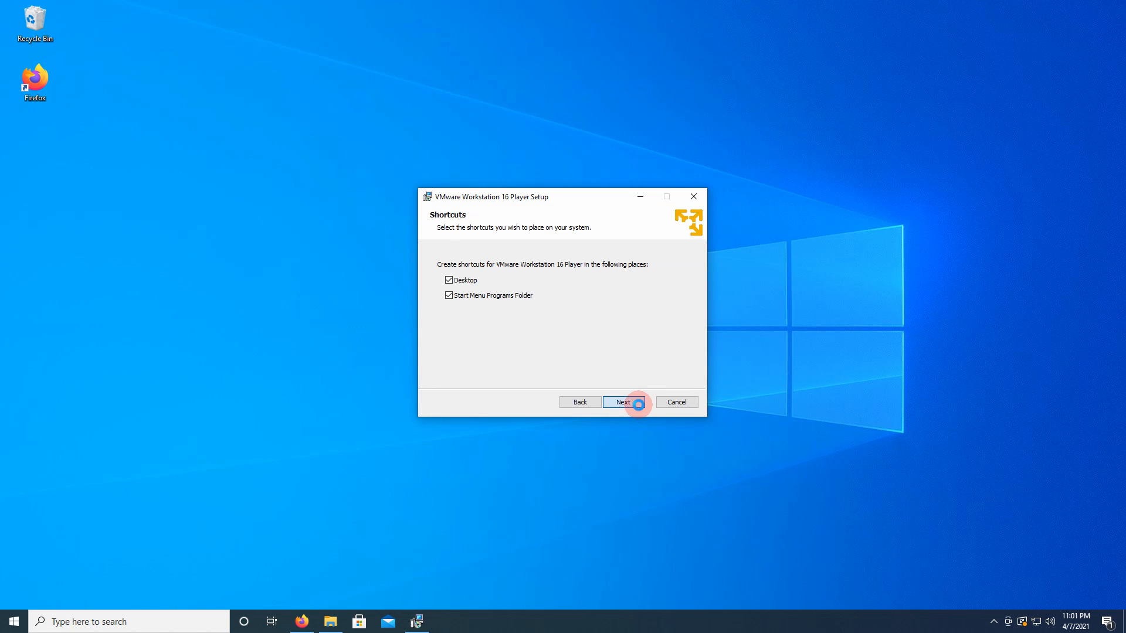
pyautogui.click(638, 405)
pyautogui.click(639, 406)
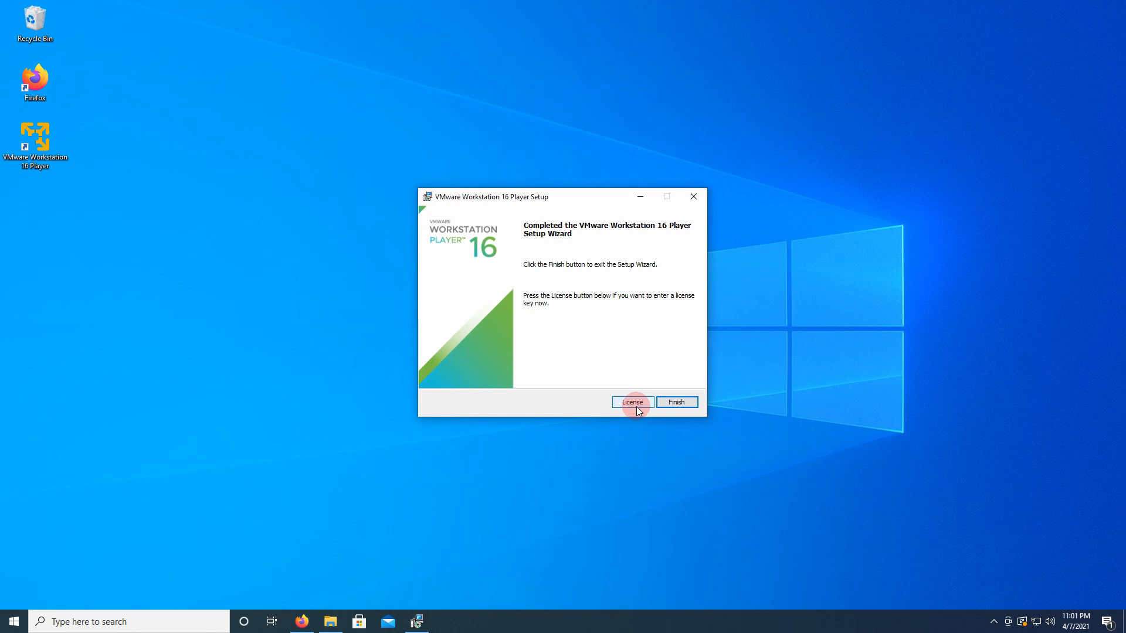
pyautogui.click(677, 402)
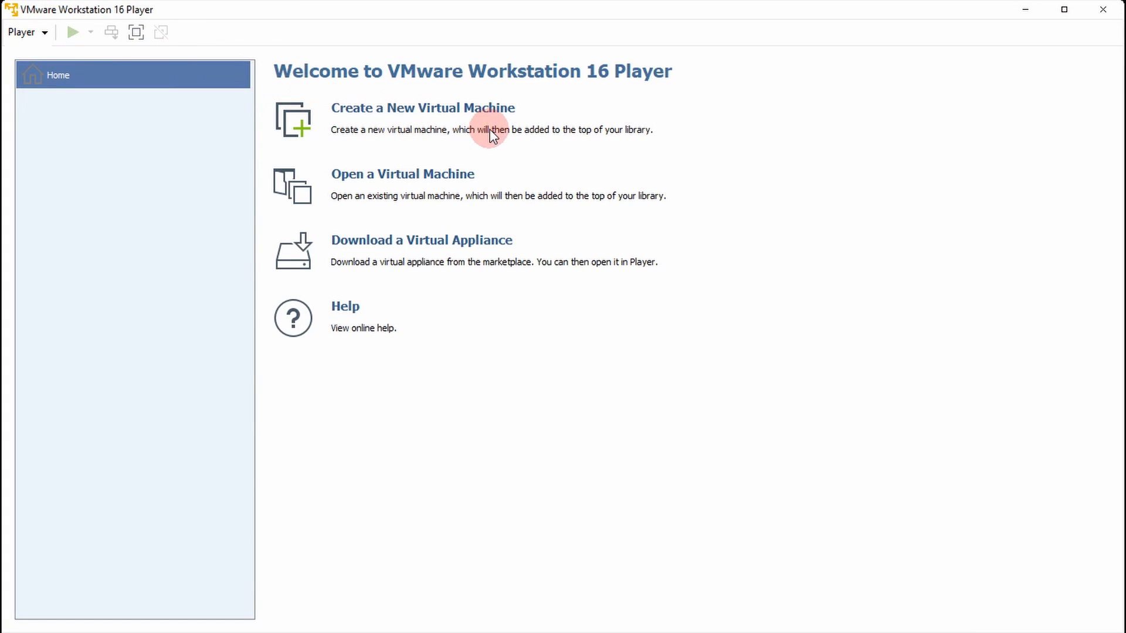
# - Start a new virtual machine from D:\Mint\linuxmint-20.1-cinnamon-64bit.iso with Linux as the guest system and Ubuntu 64-bit as the version
pyautogui.click(498, 113)
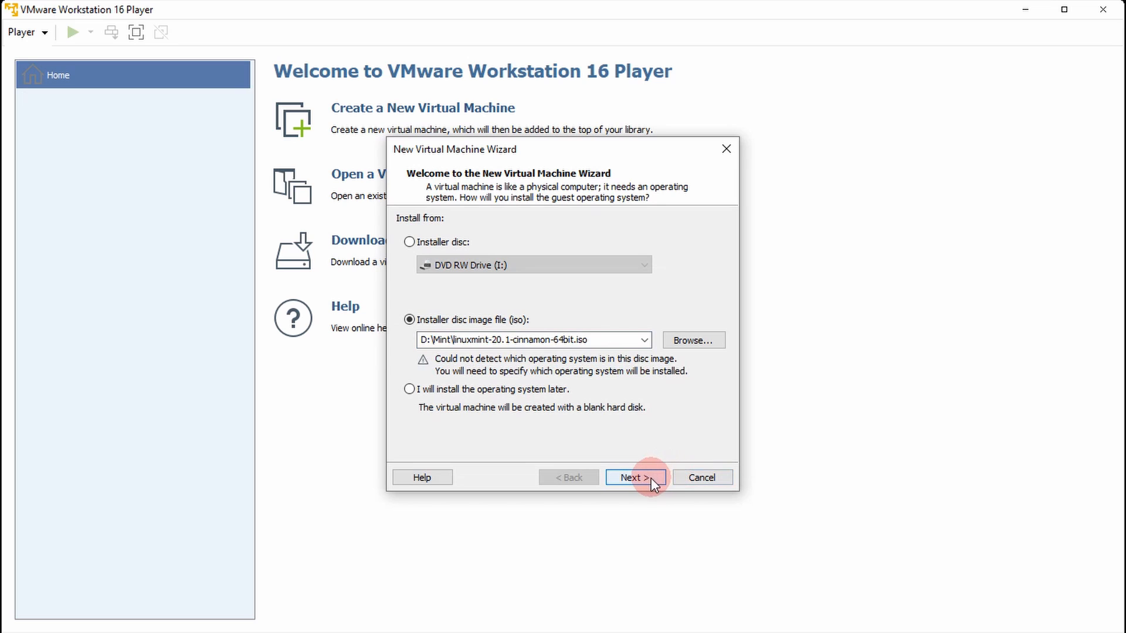
pyautogui.click(632, 477)
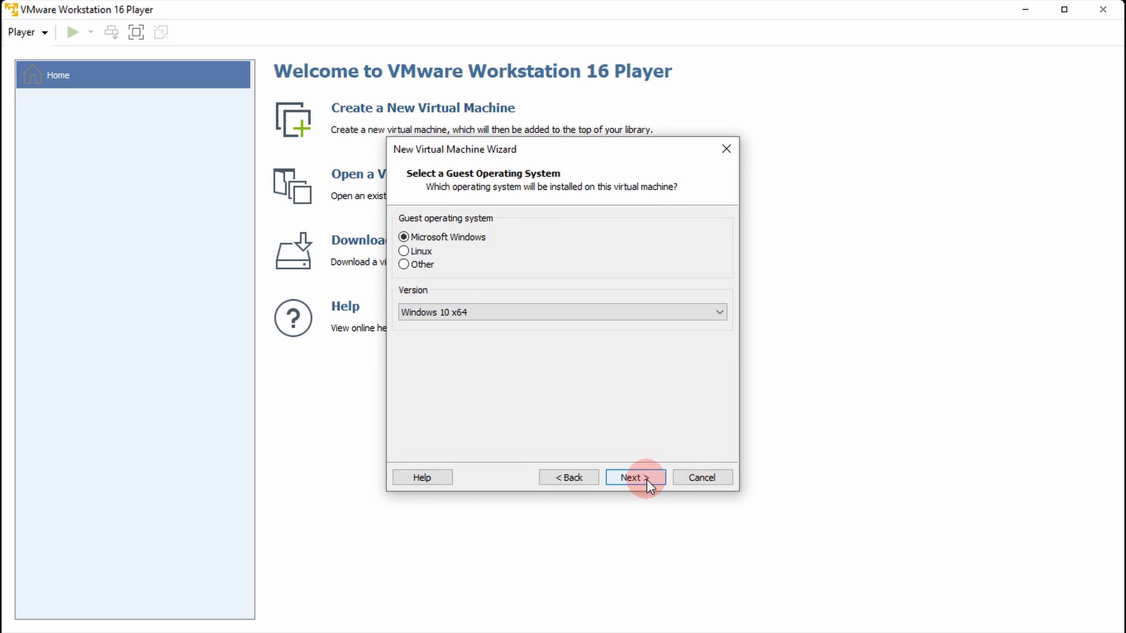
pyautogui.click(420, 252)
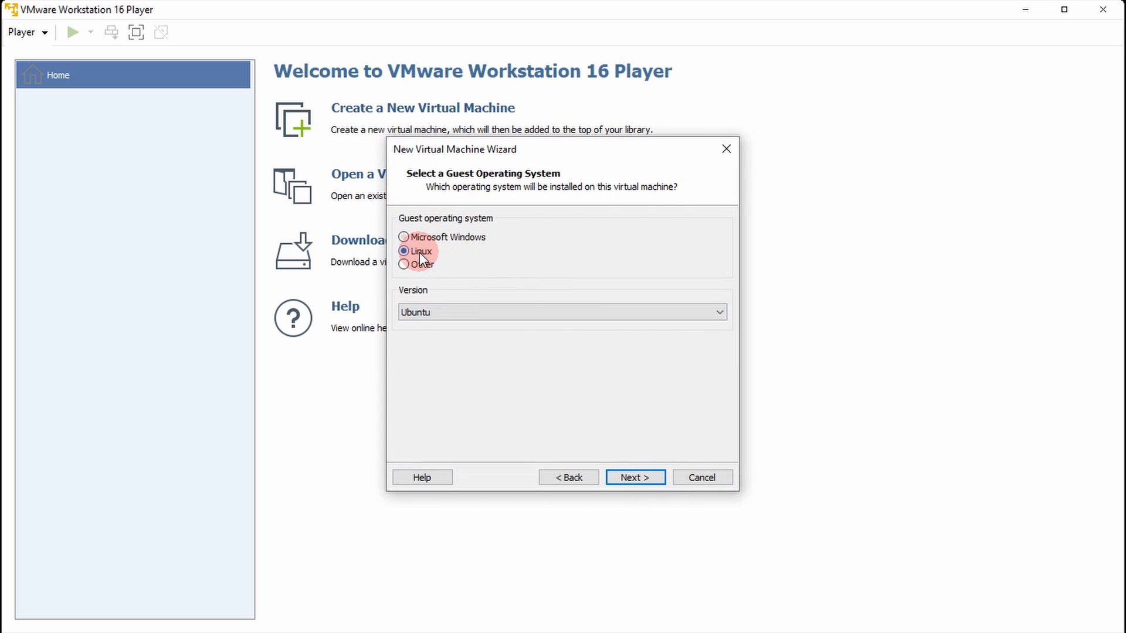
pyautogui.click(716, 317)
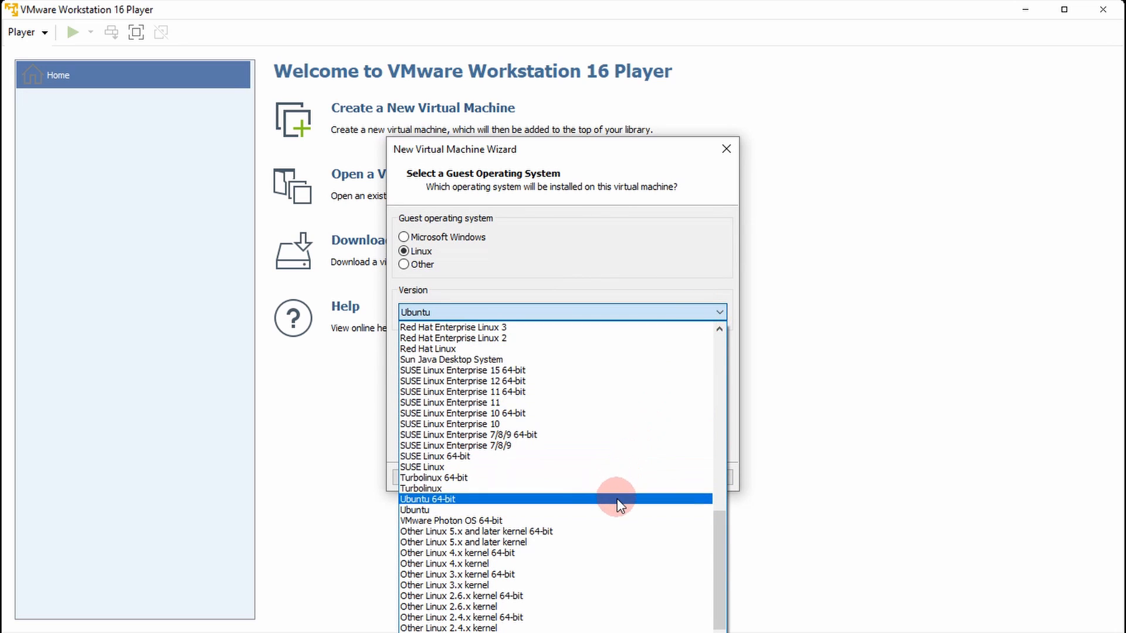
pyautogui.click(617, 498)
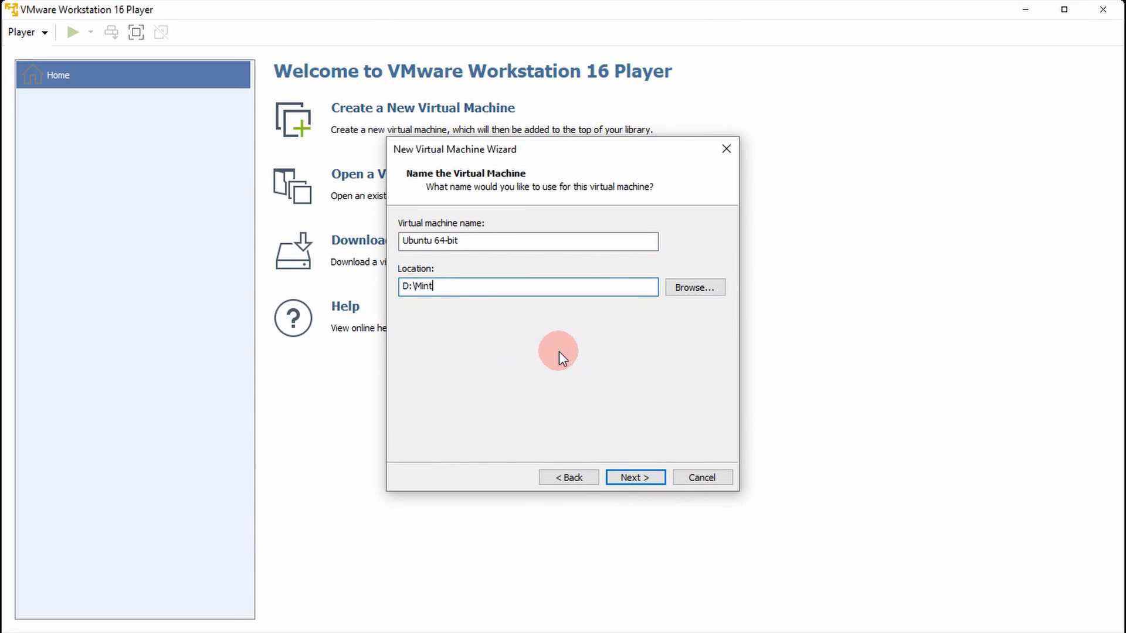
# - Create the virtual machine in D:\Mint with a 20 GB disk split into multiple files, reviewing its memory and processor settings before finishing
pyautogui.click(657, 480)
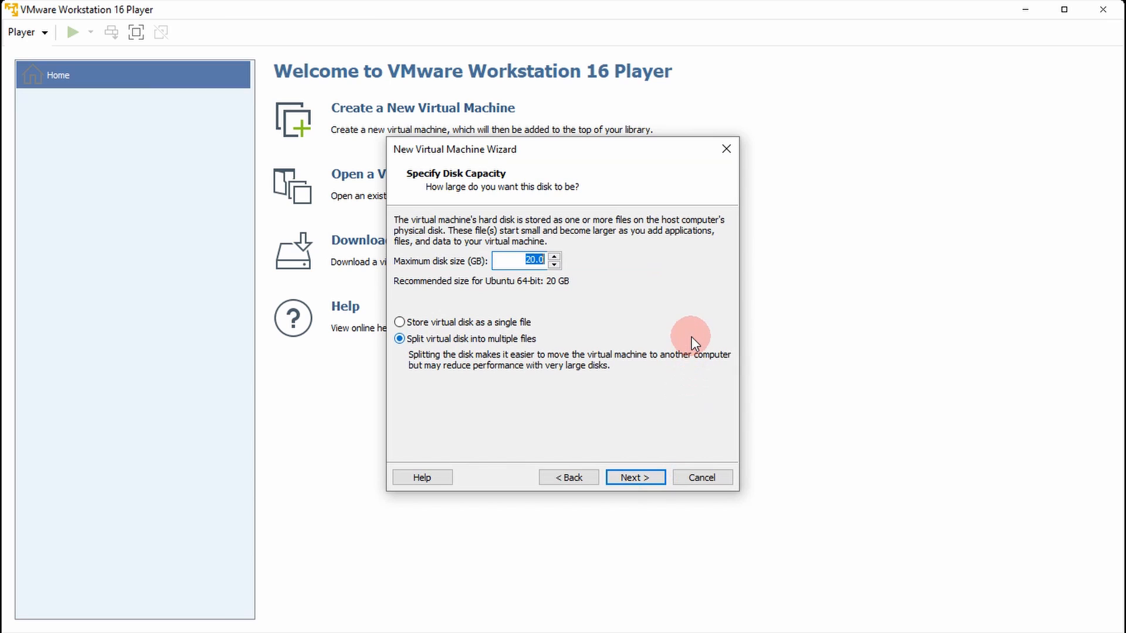
pyautogui.click(659, 484)
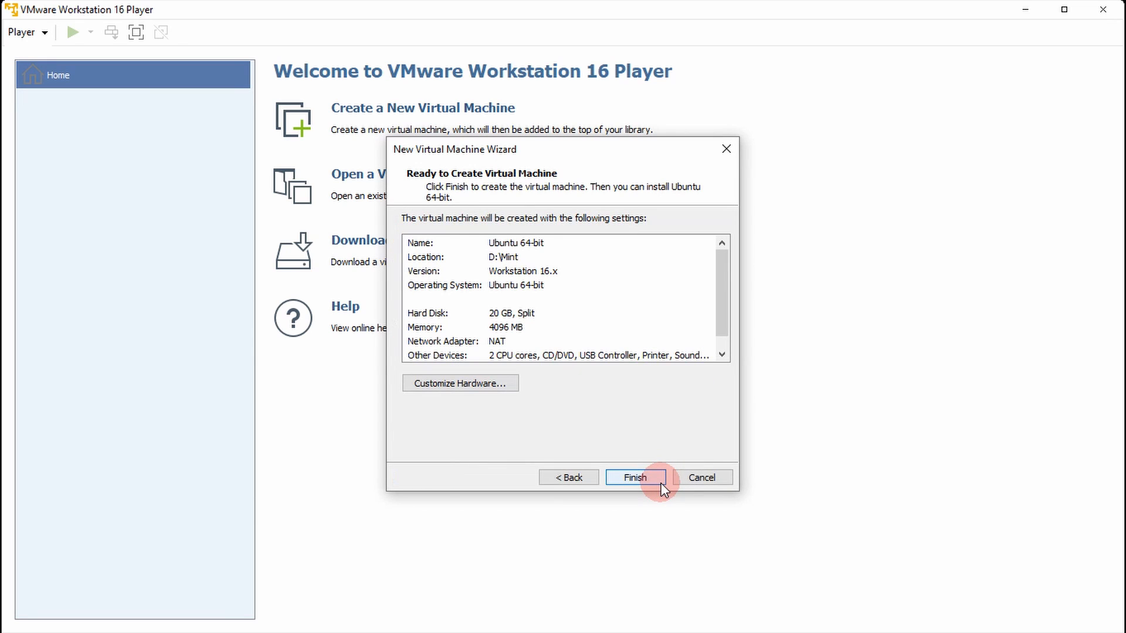
pyautogui.click(722, 355)
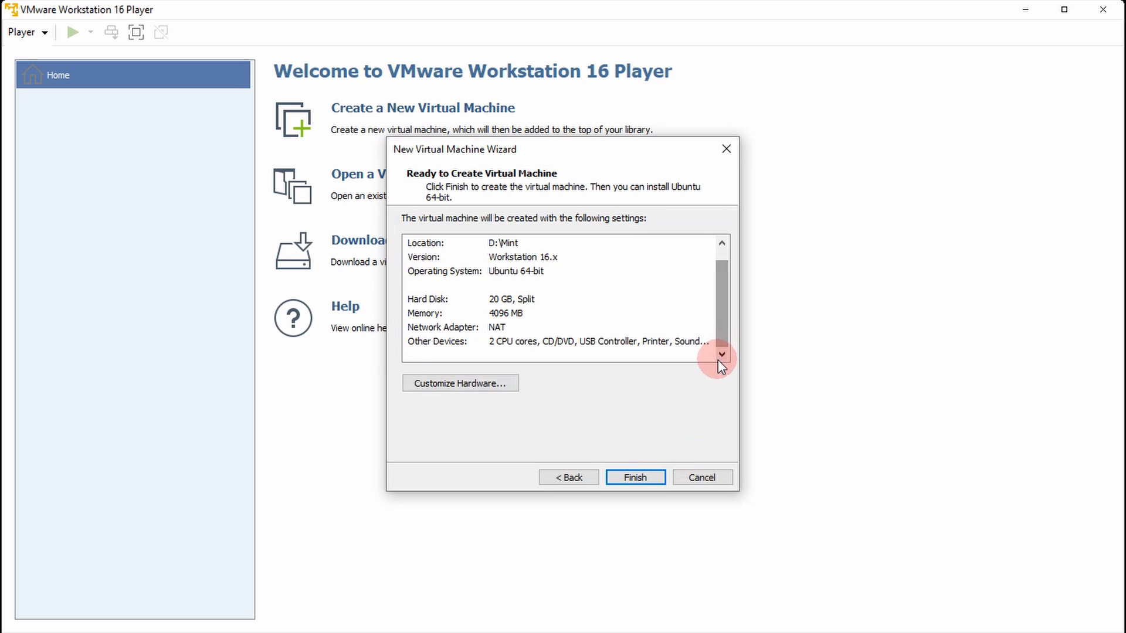
pyautogui.click(516, 383)
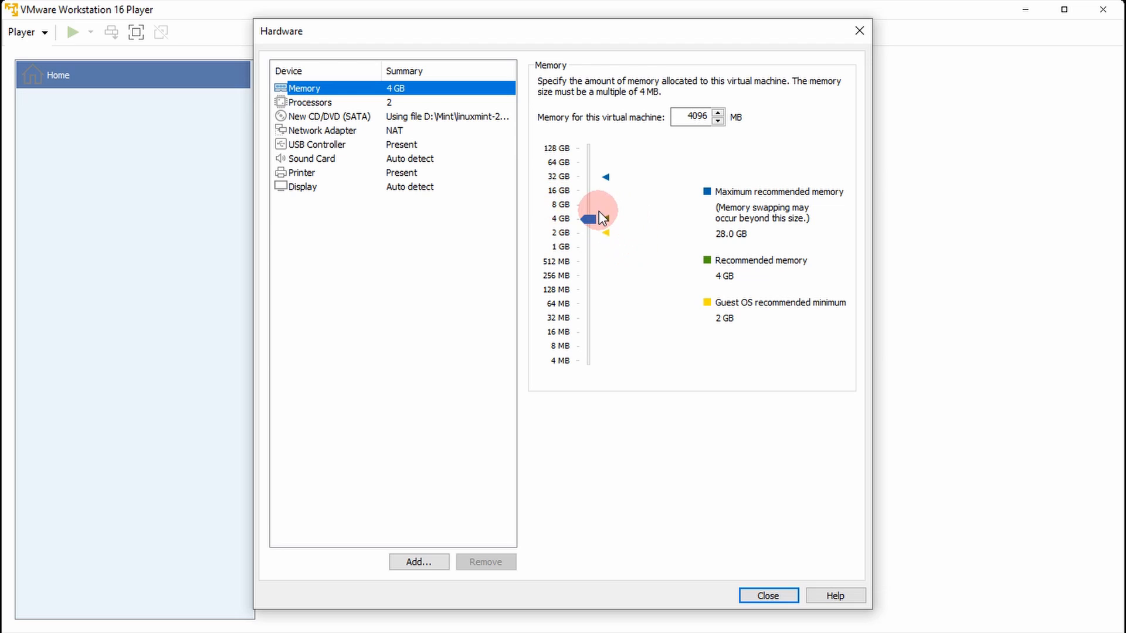
pyautogui.click(349, 104)
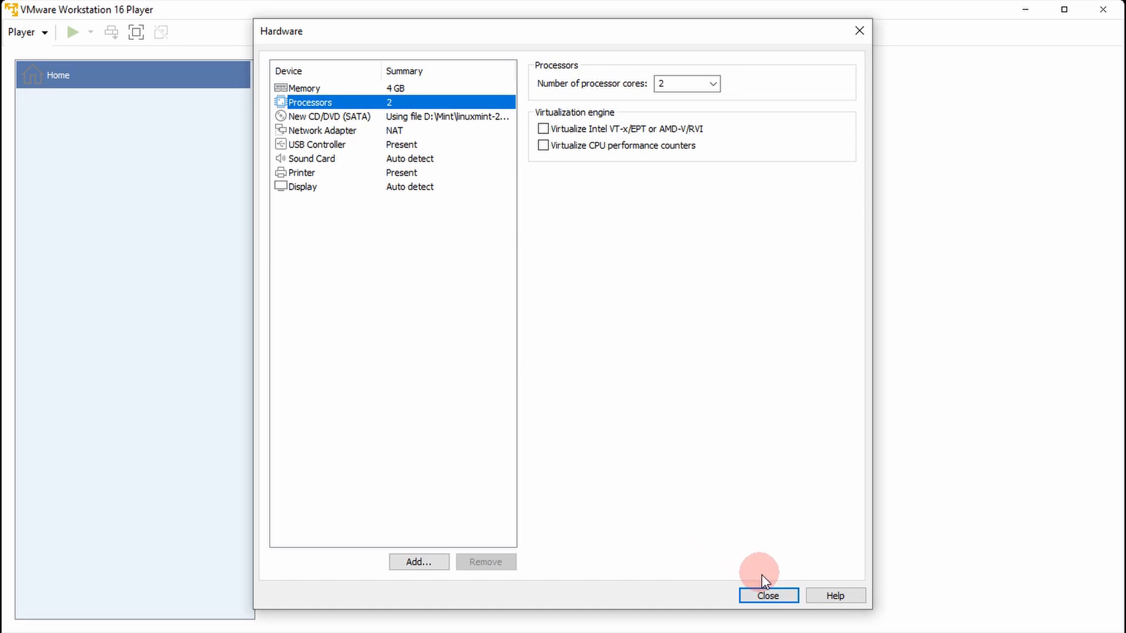
pyautogui.click(768, 595)
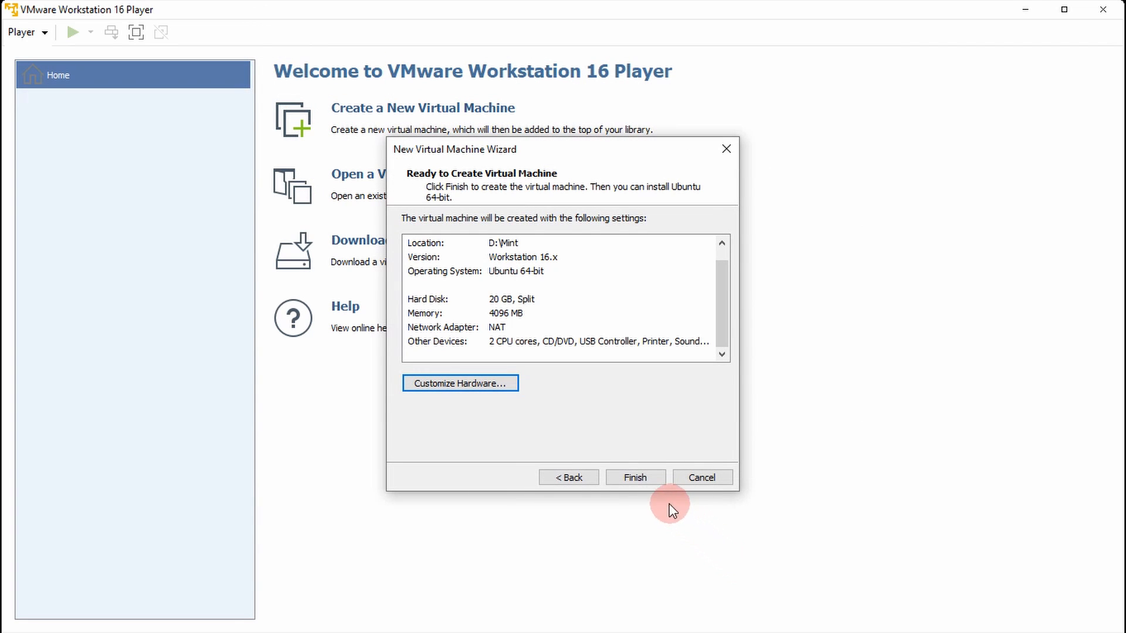
pyautogui.click(654, 477)
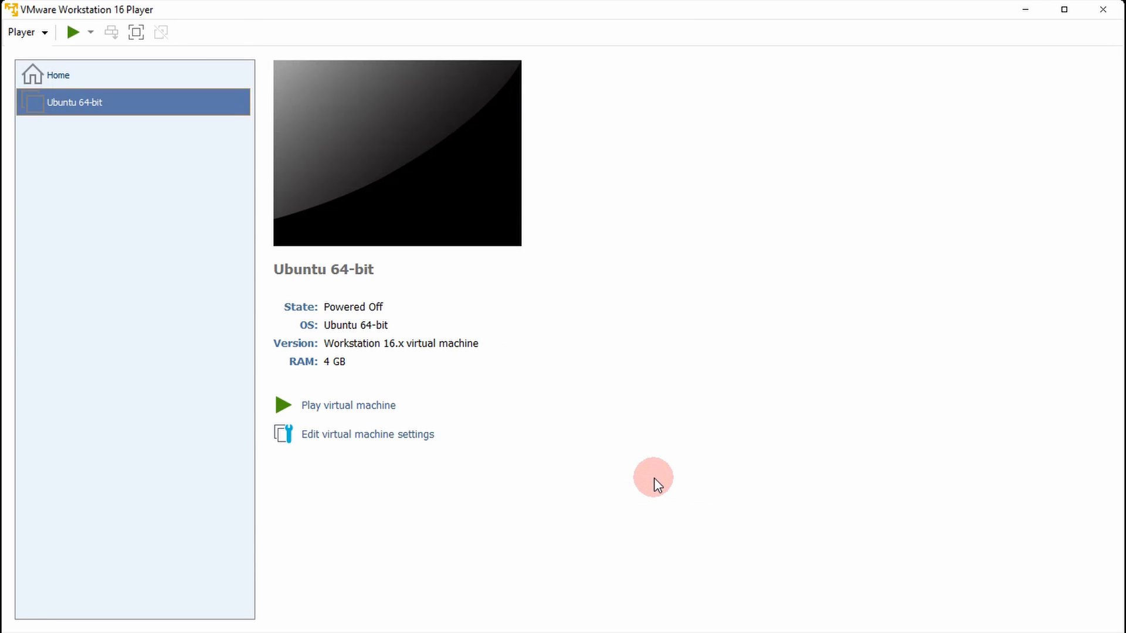
# - Power on the Ubuntu 64-bit virtual machine and launch the Linux Mint installer from the live desktop
pyautogui.click(389, 412)
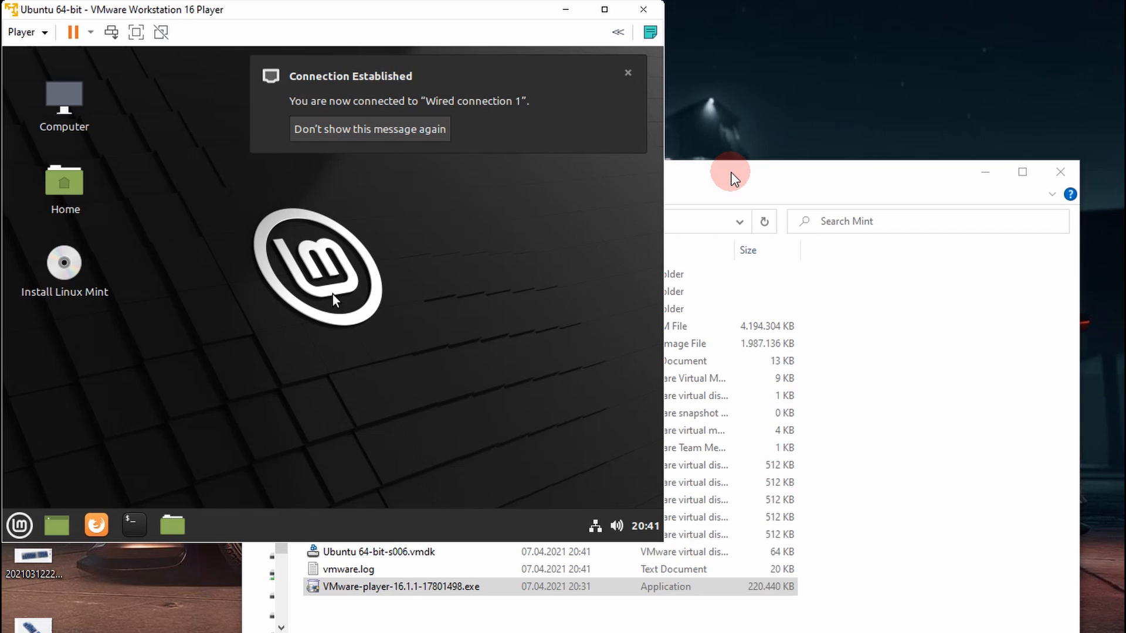
pyautogui.click(521, 259)
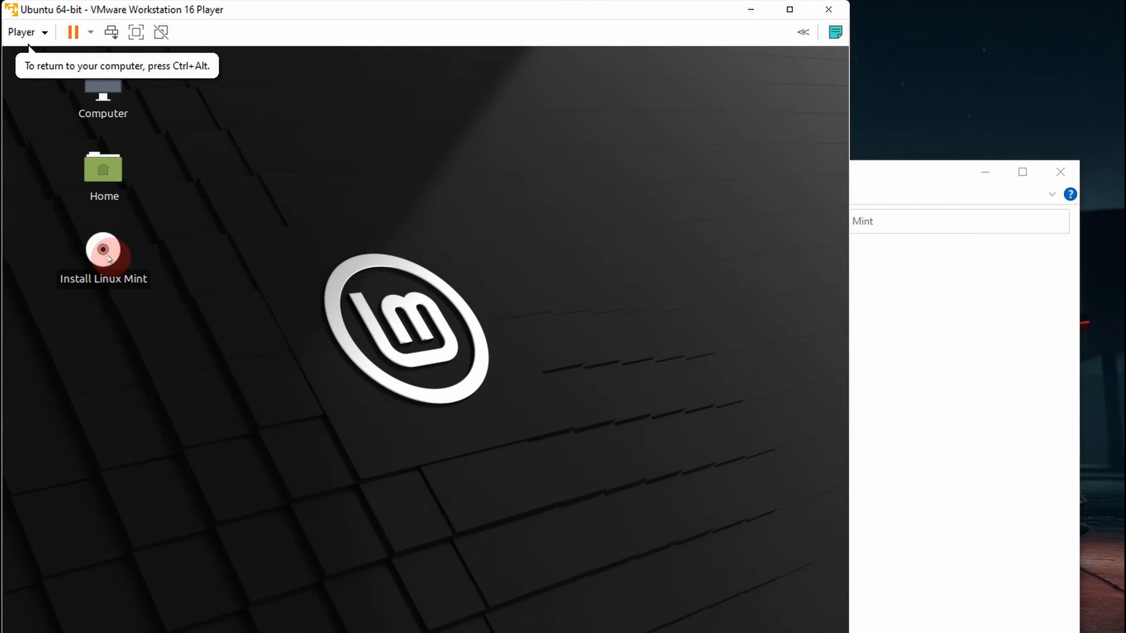
pyautogui.doubleClick(108, 255)
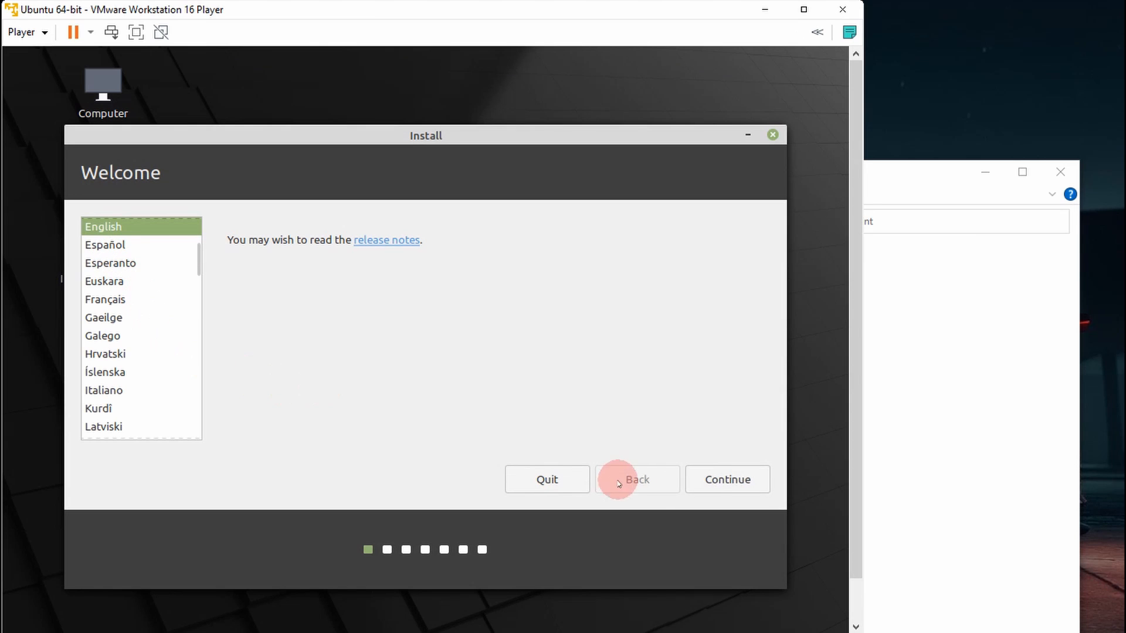
# - Choose English as the installer language and English (US) as the keyboard layout, and continue past the multimedia codecs page
pyautogui.click(715, 473)
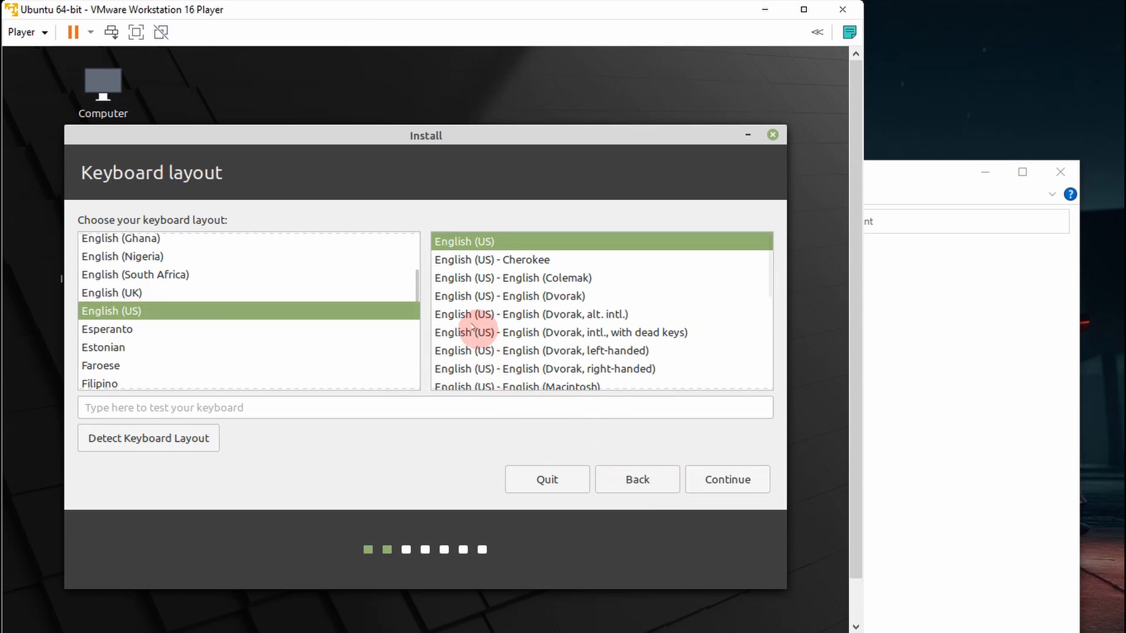
pyautogui.moveTo(417, 281)
pyautogui.mouseDown()
pyautogui.moveTo(416, 309)
pyautogui.moveTo(417, 289)
pyautogui.mouseUp()
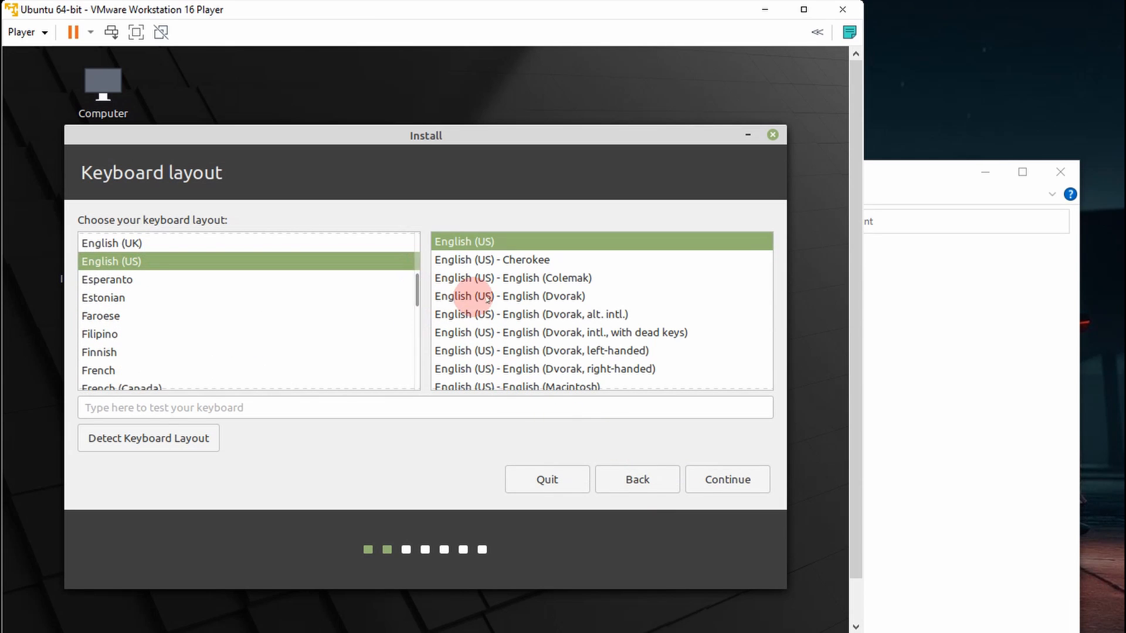
pyautogui.click(648, 479)
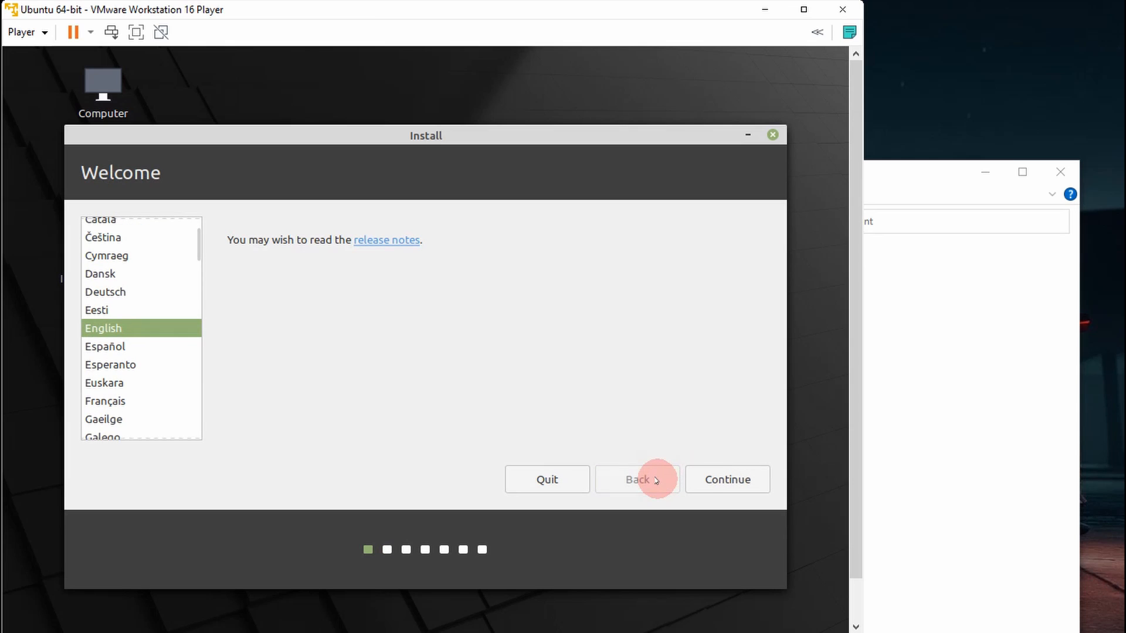
pyautogui.click(699, 480)
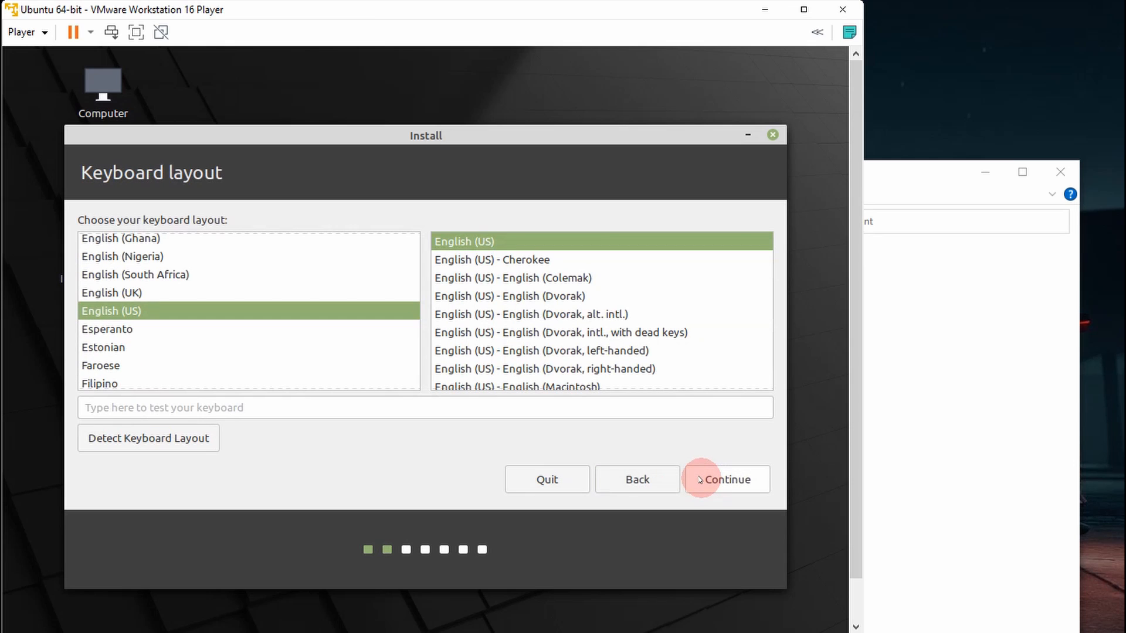
pyautogui.click(717, 481)
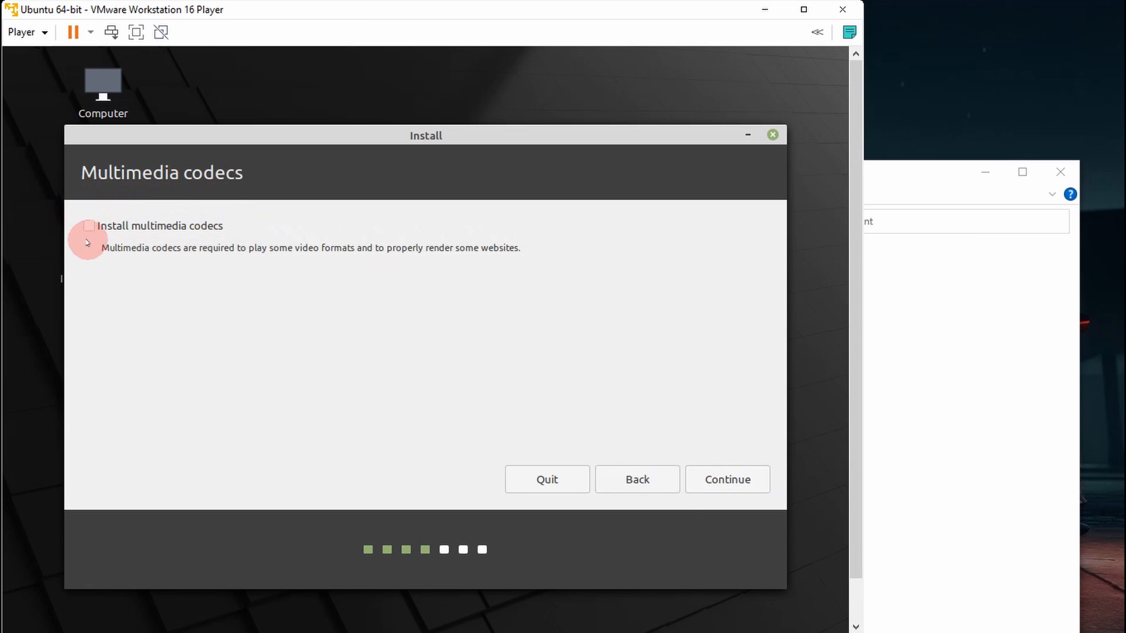
pyautogui.click(729, 482)
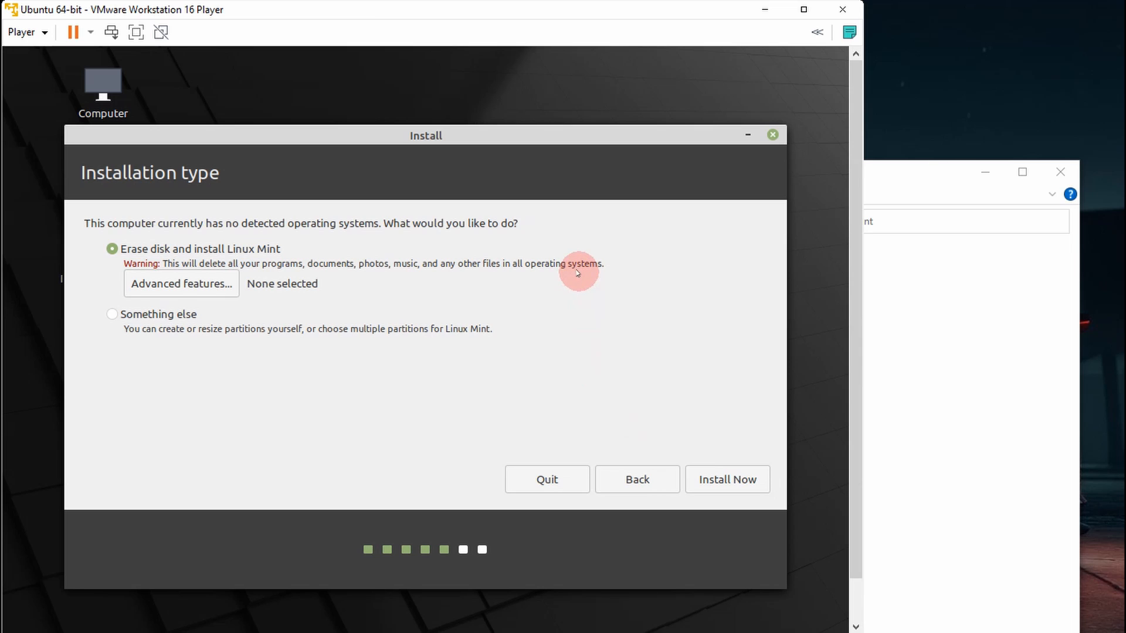
# - Start the installation with Erase disk and install Linux Mint, approve writing the changes to disk, and accept Berlin as the location
pyautogui.click(718, 477)
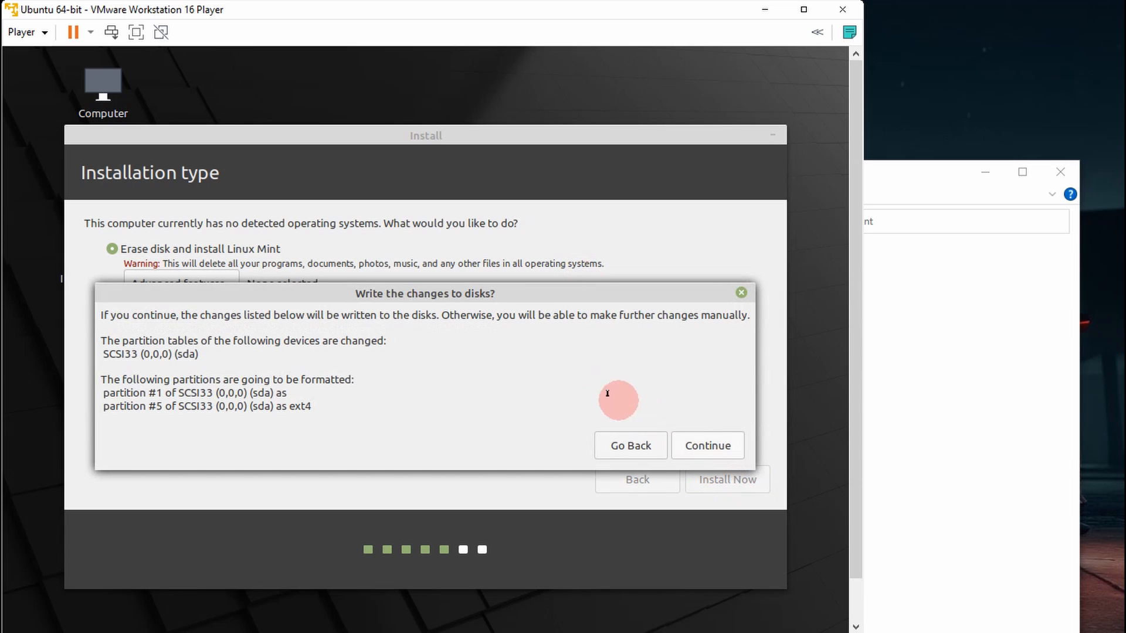
pyautogui.click(707, 446)
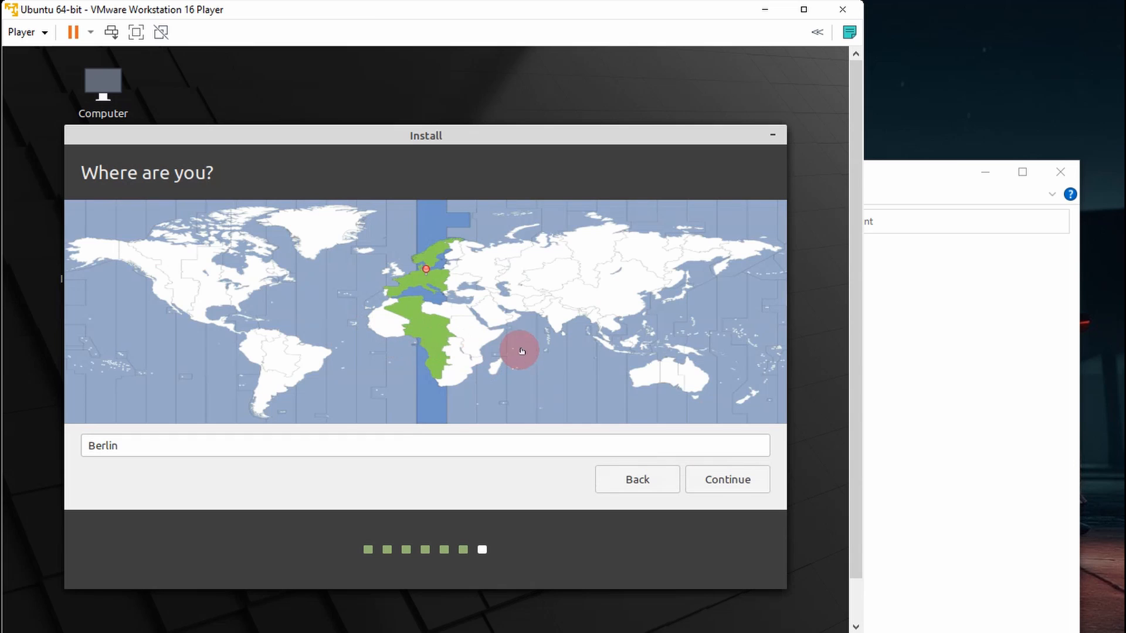
pyautogui.click(727, 480)
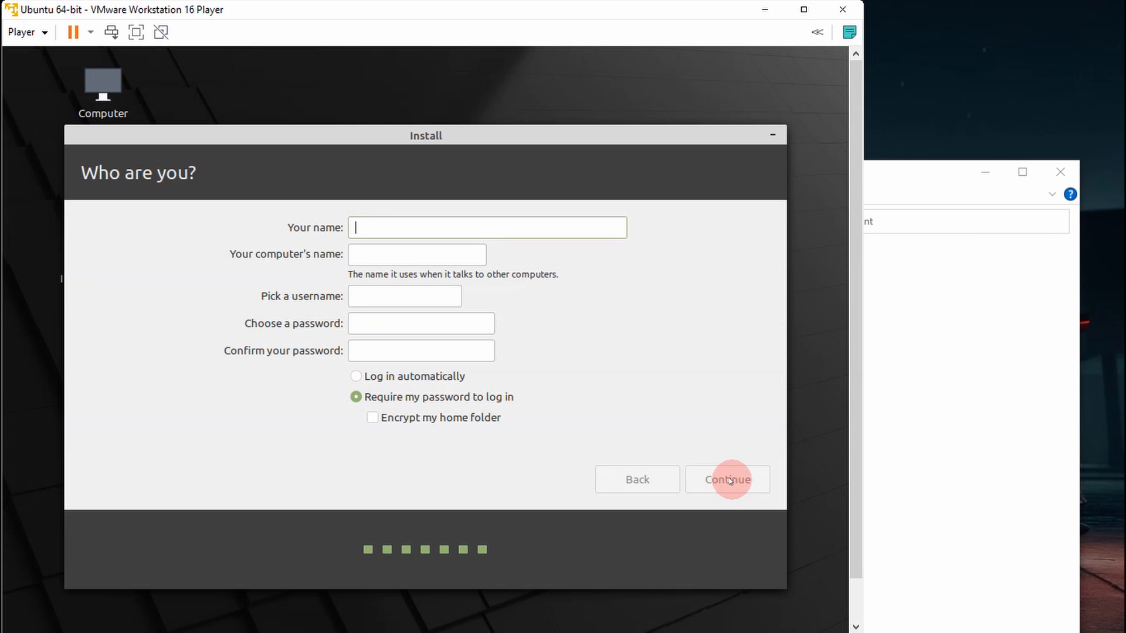
# - Enter mintuser as the name for the new account and set it to log in automatically
pyautogui.write('min')
pyautogui.write('tus')
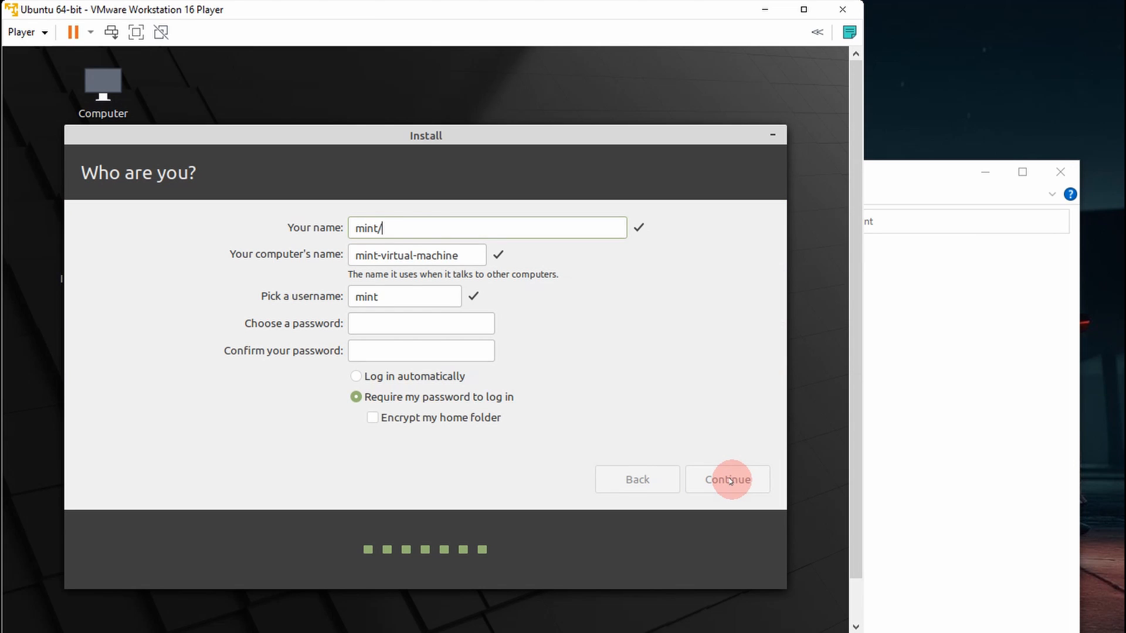
pyautogui.press('BackSpace')
pyautogui.press('BackSpace')
pyautogui.write('user')
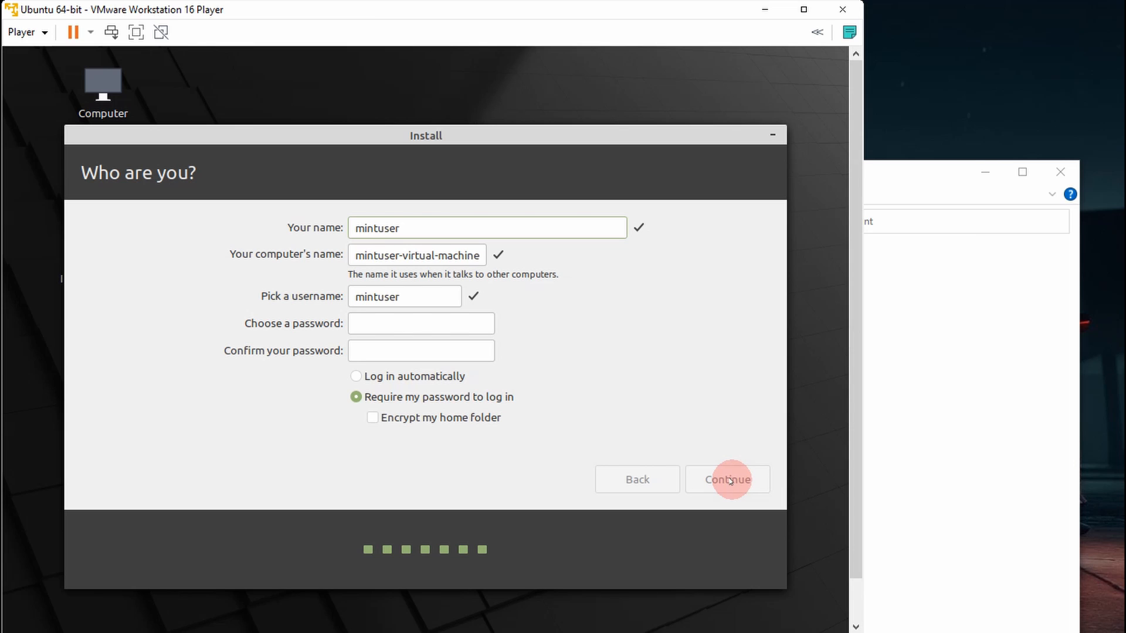
pyautogui.click(405, 376)
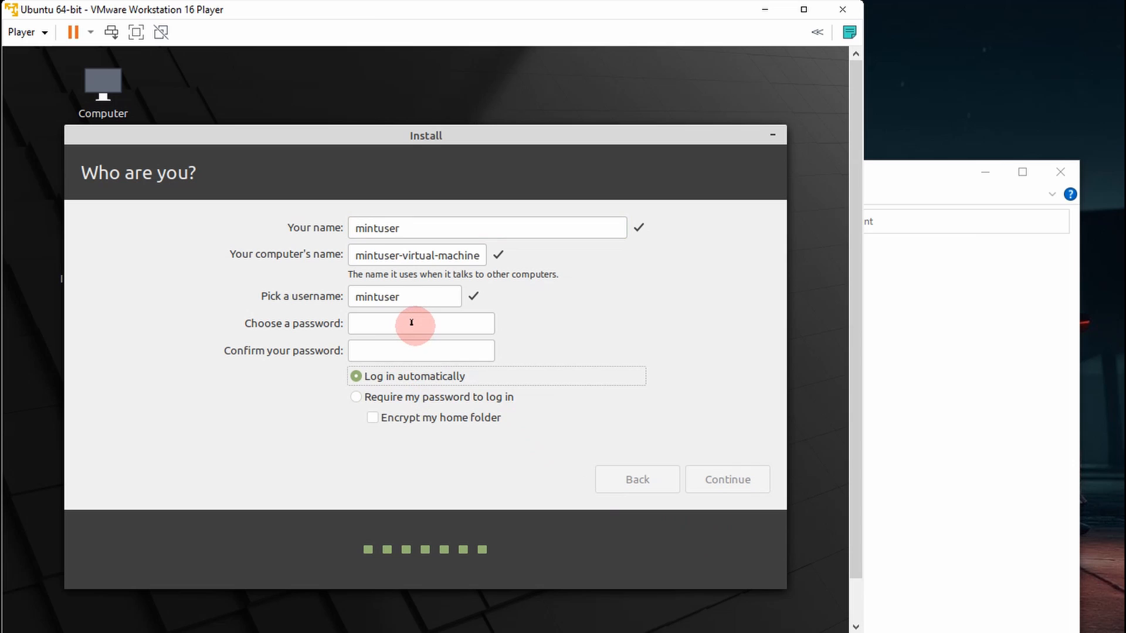
# - Enter and confirm the account password, and continue the installation with these user details
pyautogui.click(431, 322)
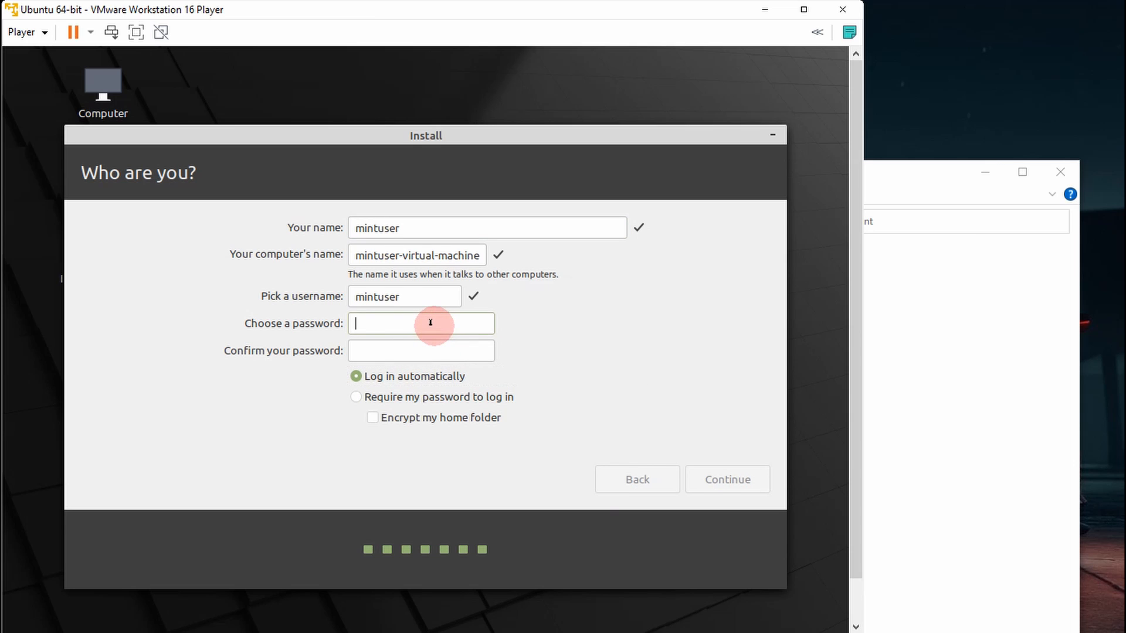
pyautogui.write('*******')
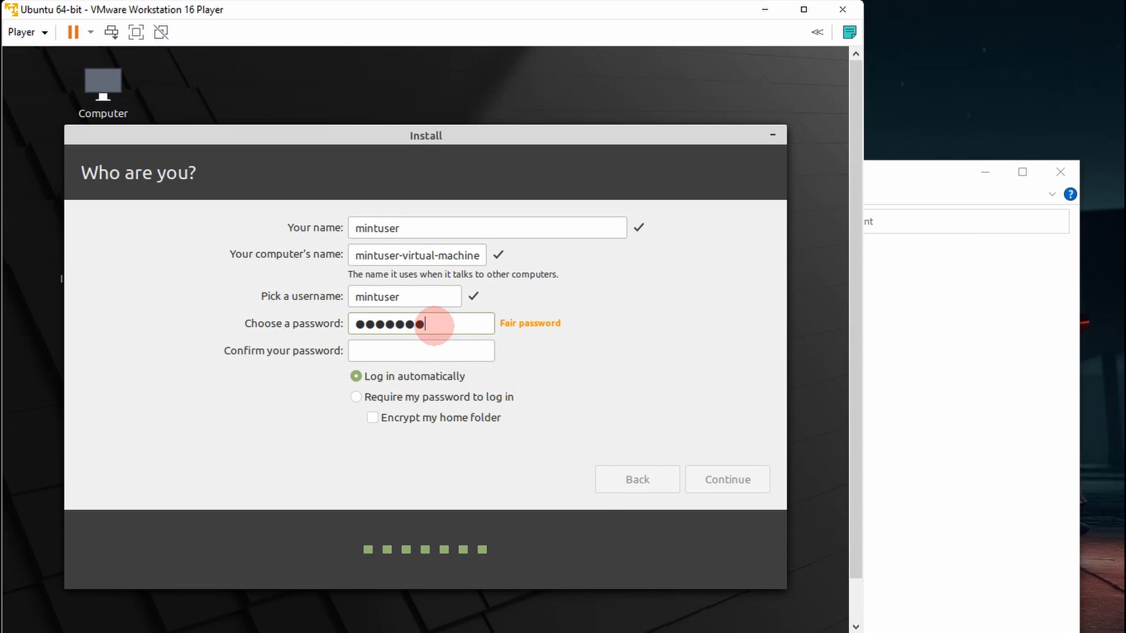
pyautogui.click(434, 347)
pyautogui.write('*******')
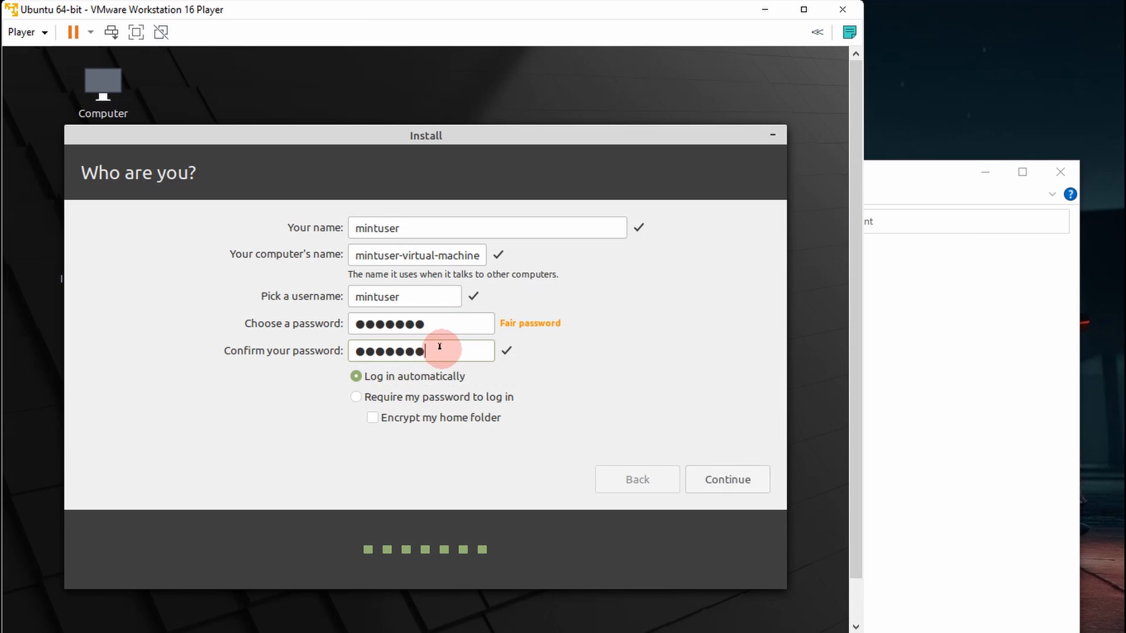
pyautogui.click(724, 481)
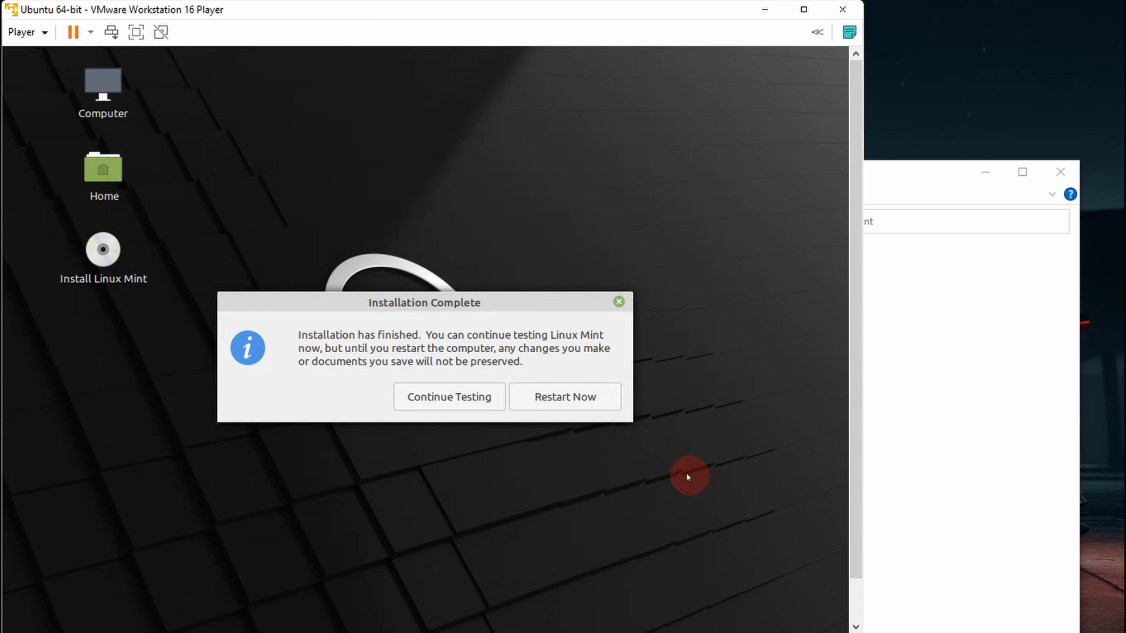
# - Restart the virtual machine after the finished installation and continue past the installation medium prompt to boot the installed system
pyautogui.click(564, 397)
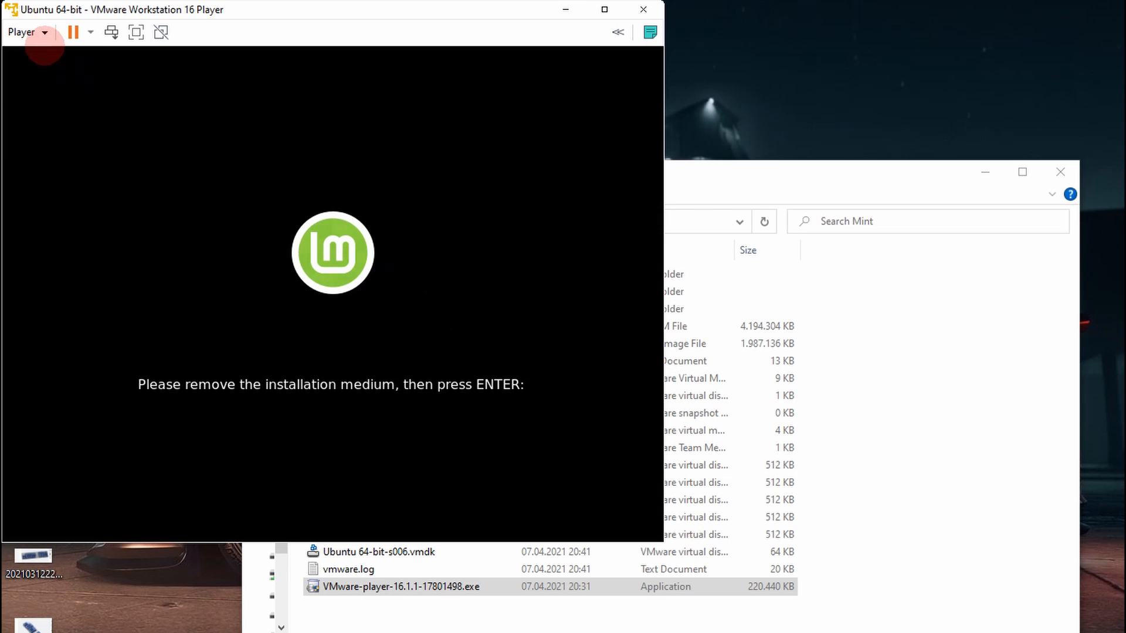
pyautogui.press('Return')
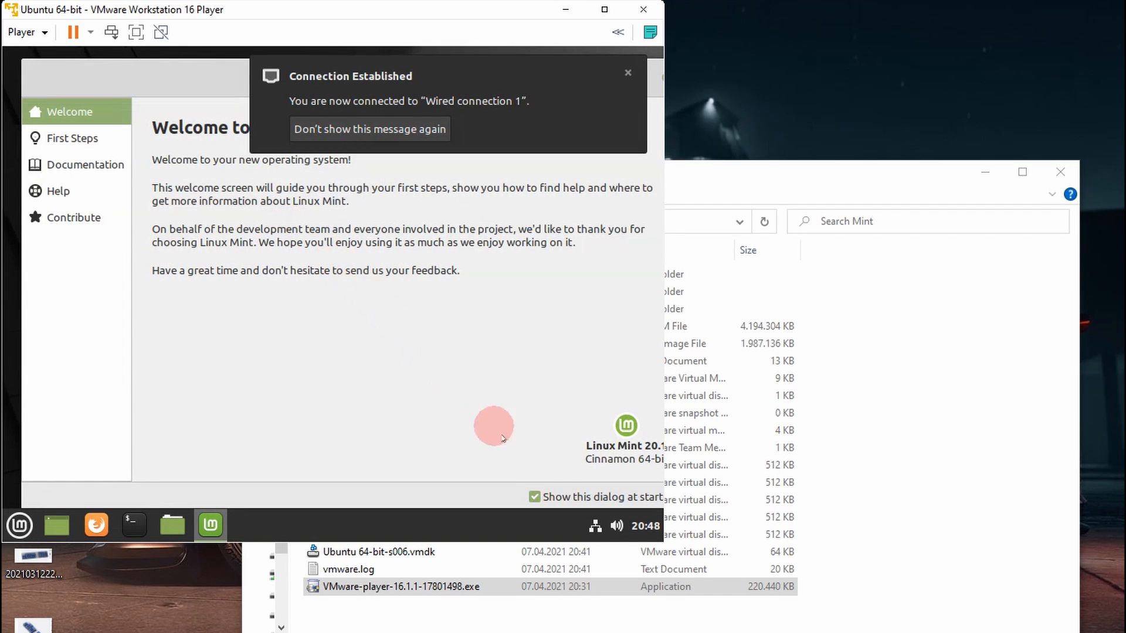
# - Close the Linux Mint Welcome window and enlarge the virtual machine window to fill most of the host screen
pyautogui.moveTo(175, 73); pyautogui.dragTo(202, 157)
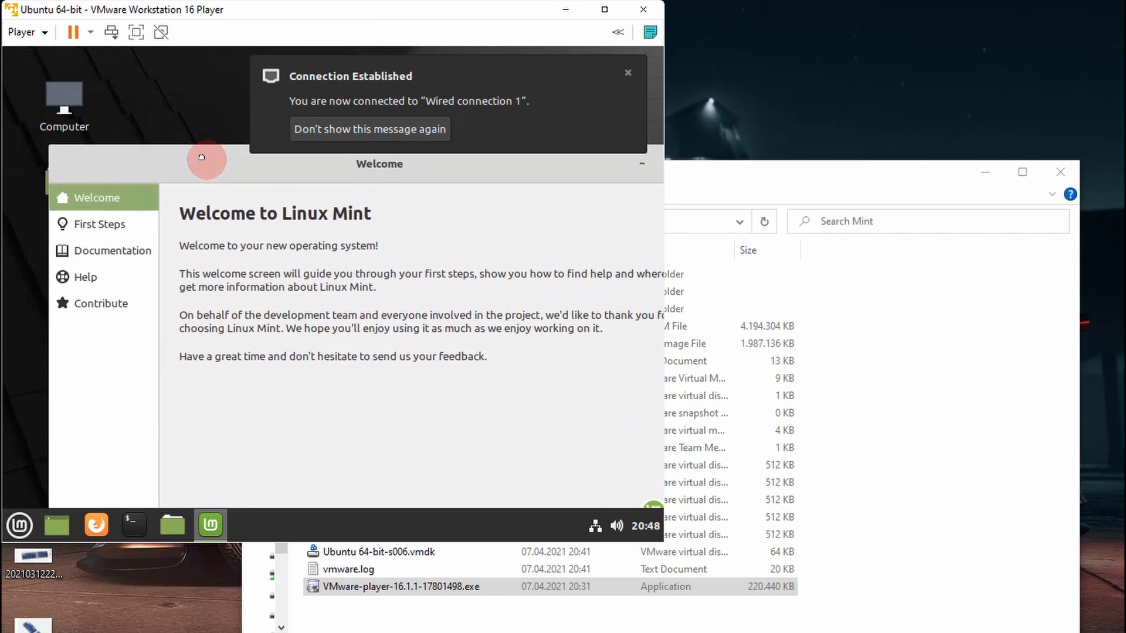
pyautogui.moveTo(280, 156); pyautogui.dragTo(190, 118)
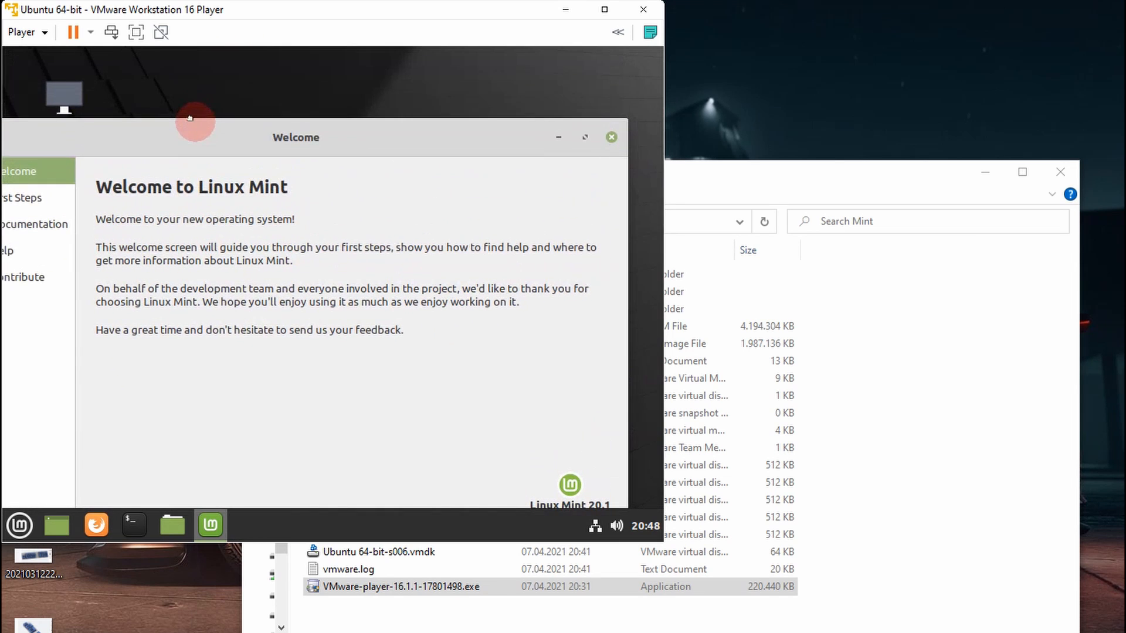
pyautogui.click(604, 144)
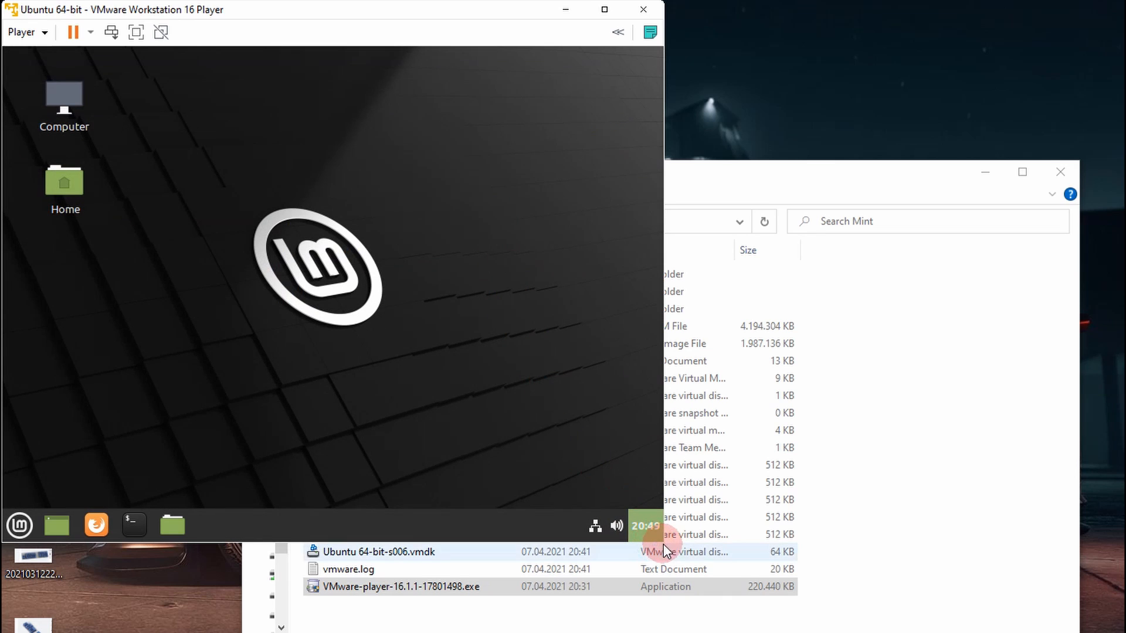
pyautogui.moveTo(656, 544); pyautogui.dragTo(1111, 631)
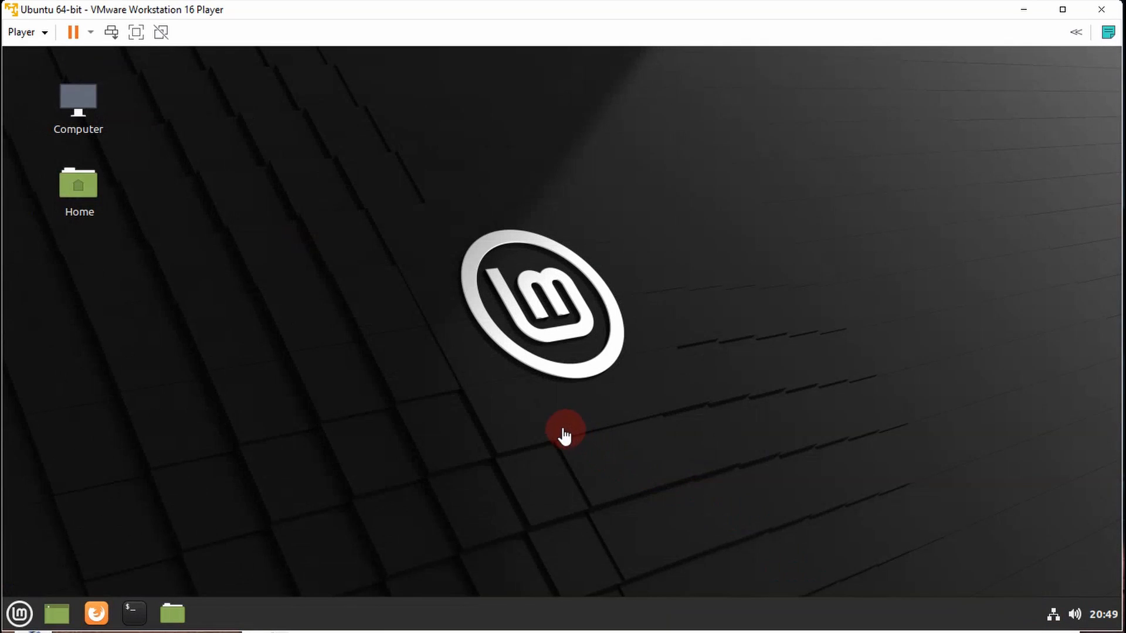